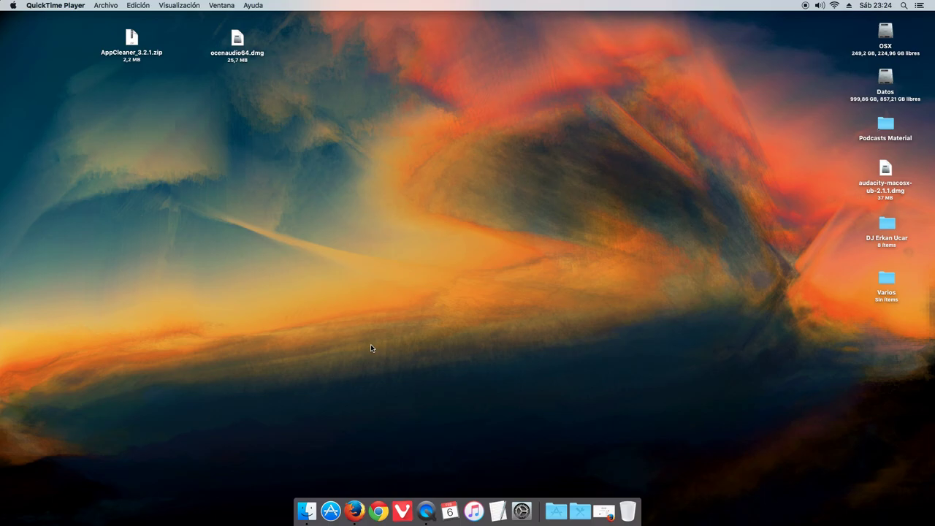
- Open the Applications folder in a Finder window and select the ocenaudio app
click(305, 503)
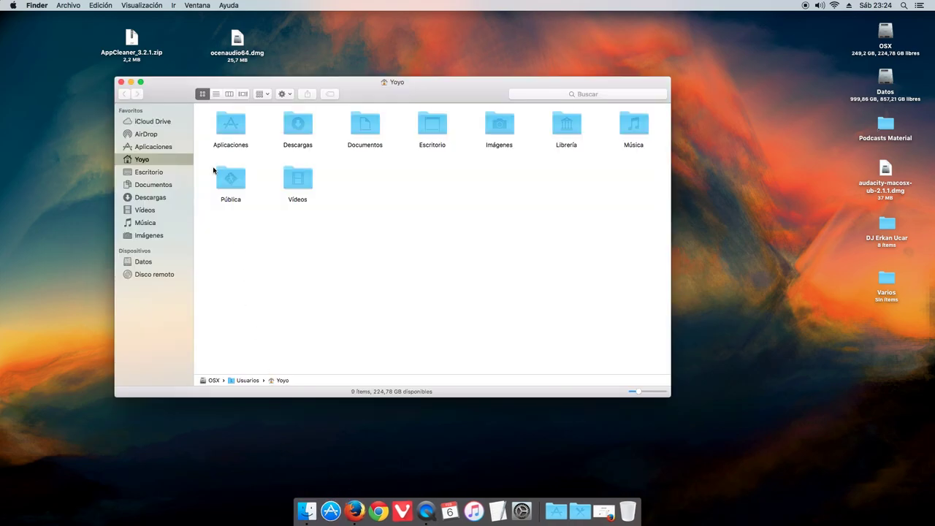
click(157, 149)
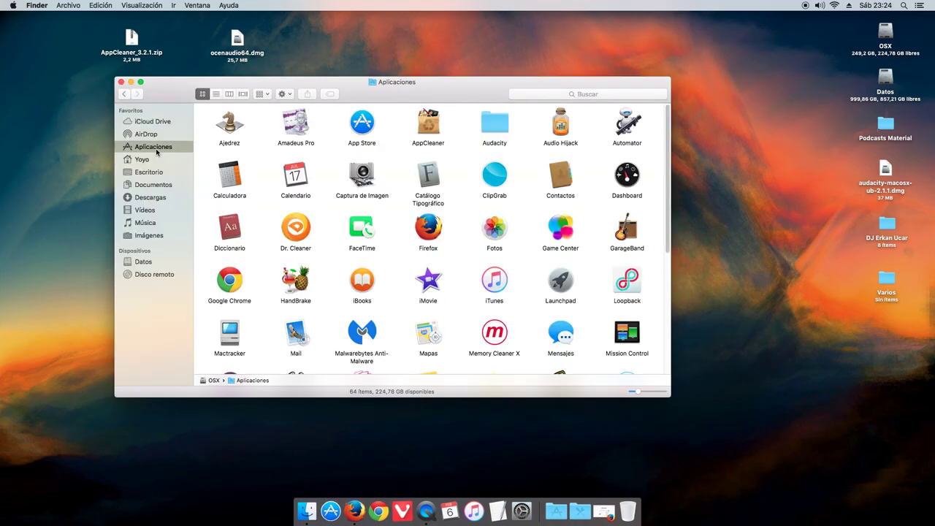
drag(171, 100, 154, 124)
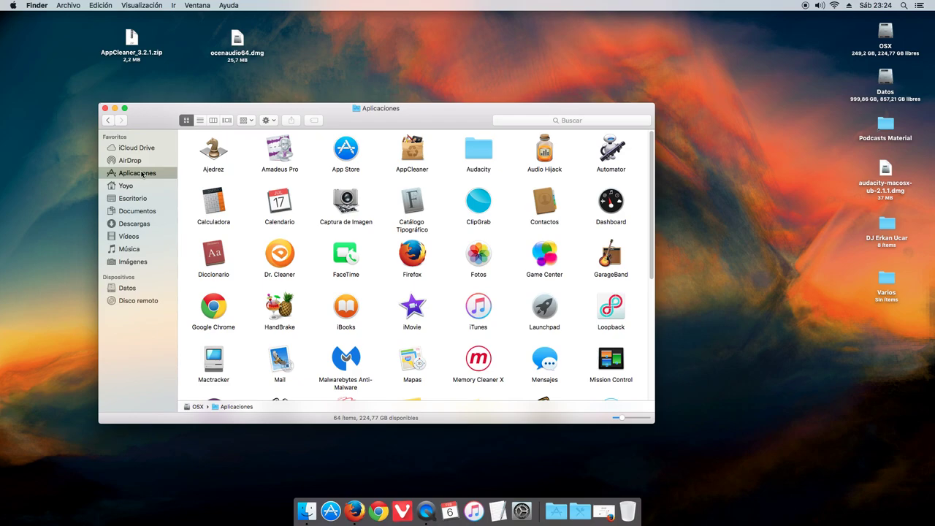
click(278, 310)
scroll(400, 227, down, 2)
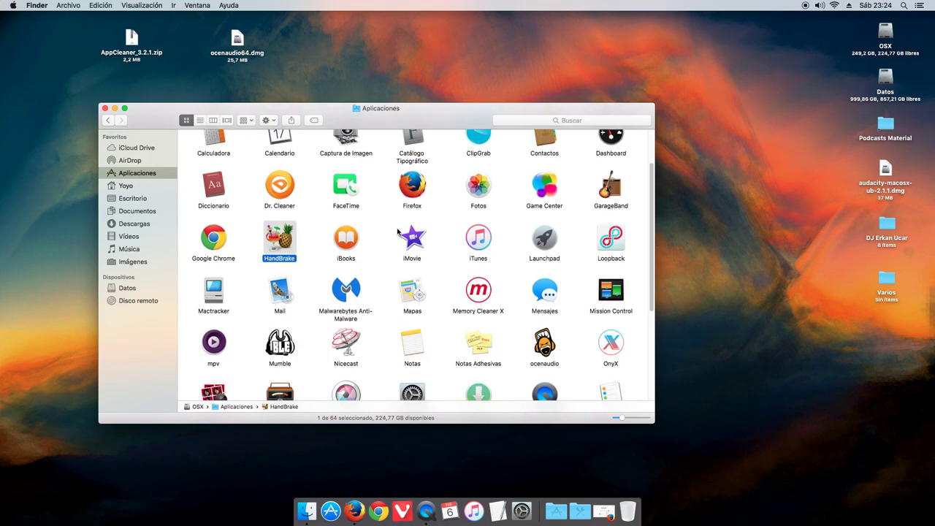
scroll(398, 231, down, 3)
click(537, 228)
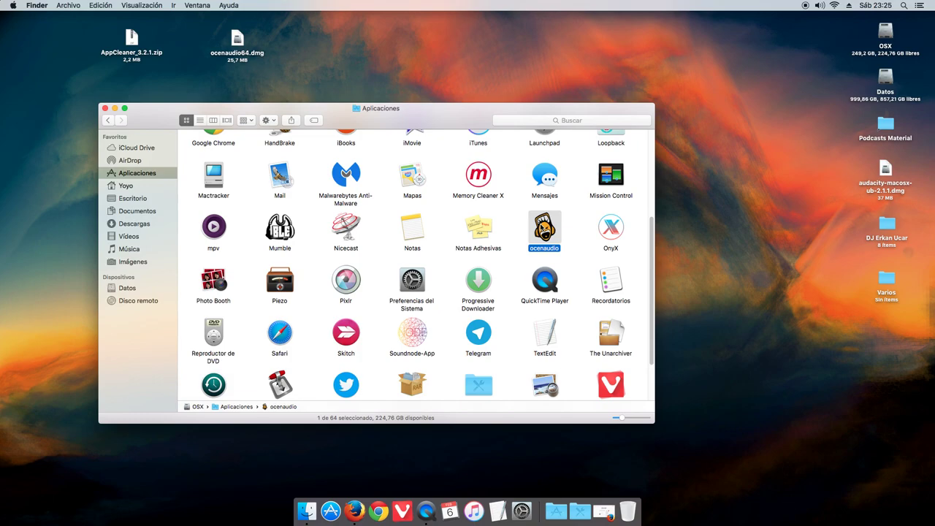
- Show the package contents of the ocenaudio app and open its Contents folder
click(236, 41)
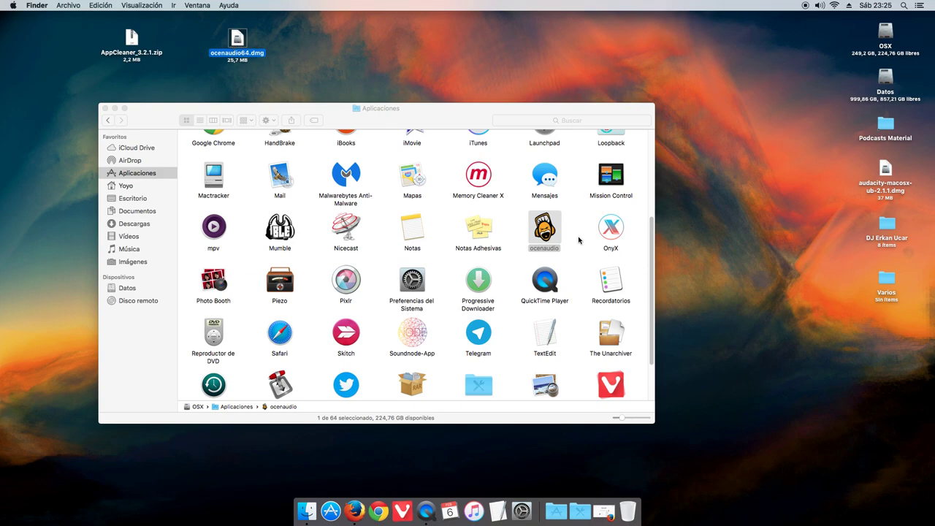
click(526, 257)
click(543, 237)
right_click(540, 235)
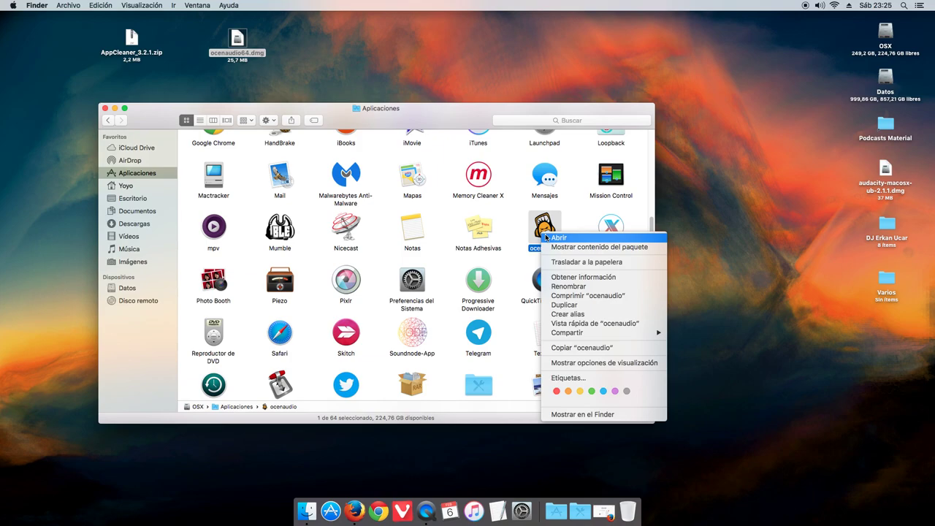
click(572, 246)
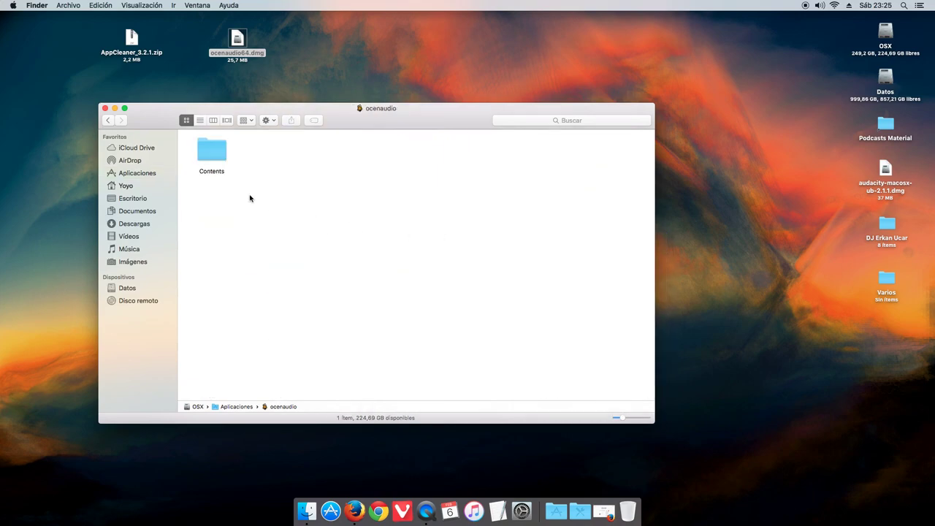
double_click(212, 151)
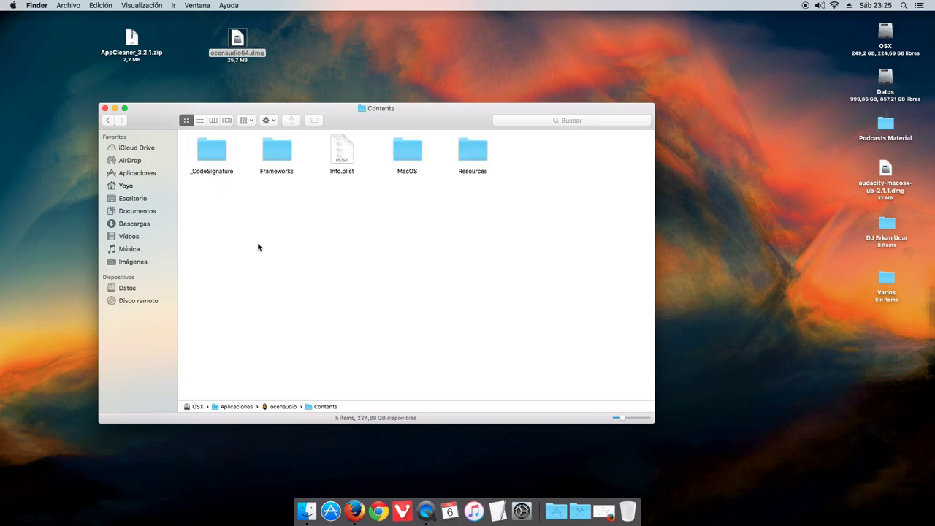
- Examine the items in ocenaudio's Contents folder, look inside Resources and return to Contents
click(219, 156)
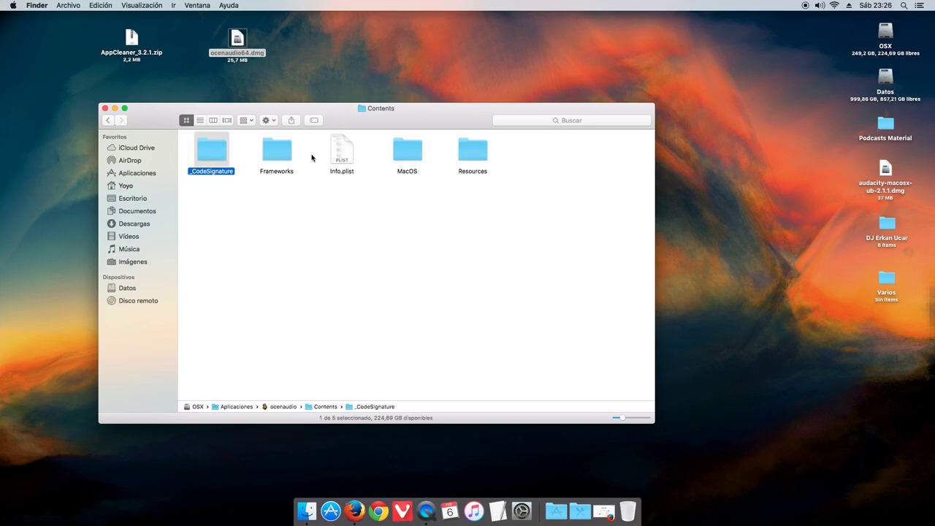
click(285, 158)
click(344, 159)
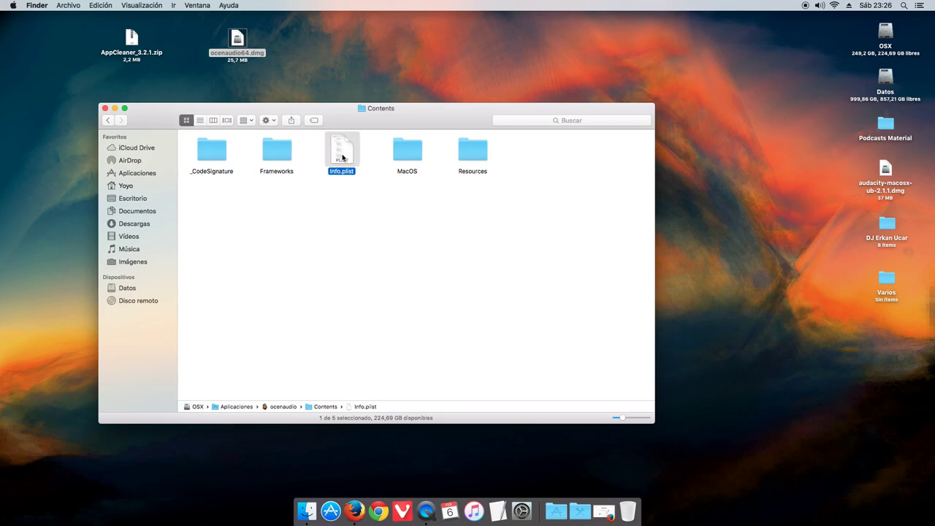
click(402, 157)
double_click(460, 157)
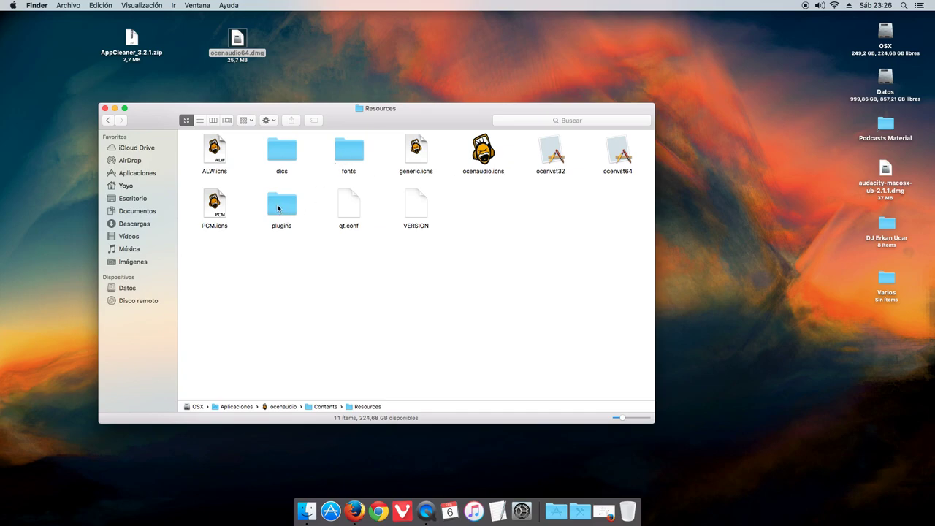
click(108, 120)
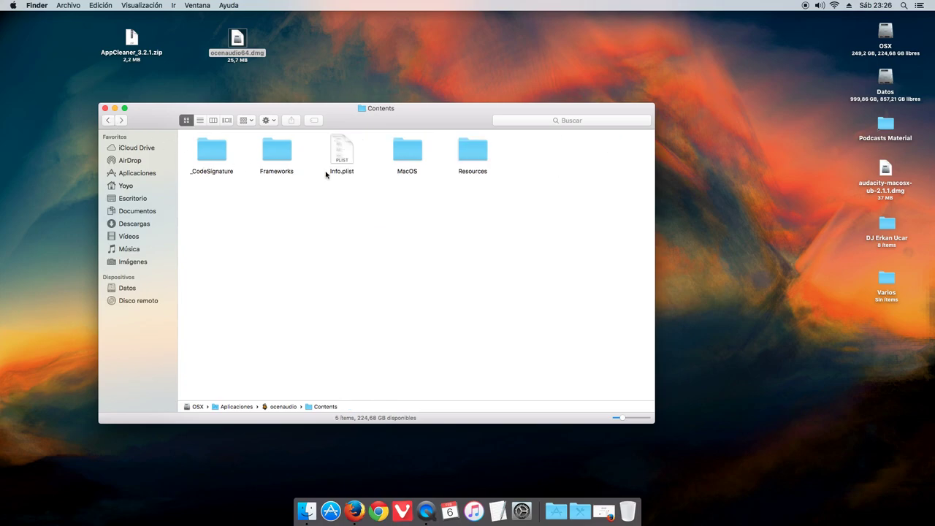
- Look inside the package's MacOS folder, selecting the ocenaudio executable, and return to Contents
double_click(395, 156)
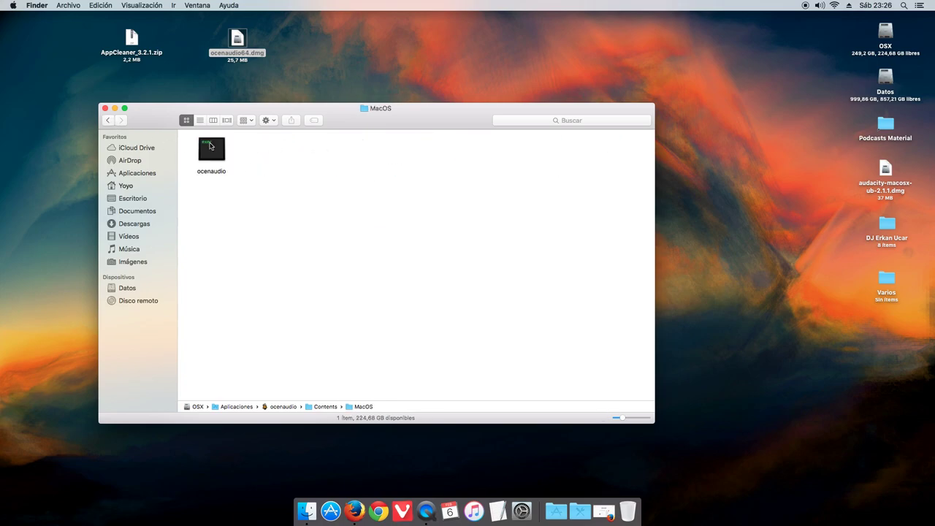
click(223, 156)
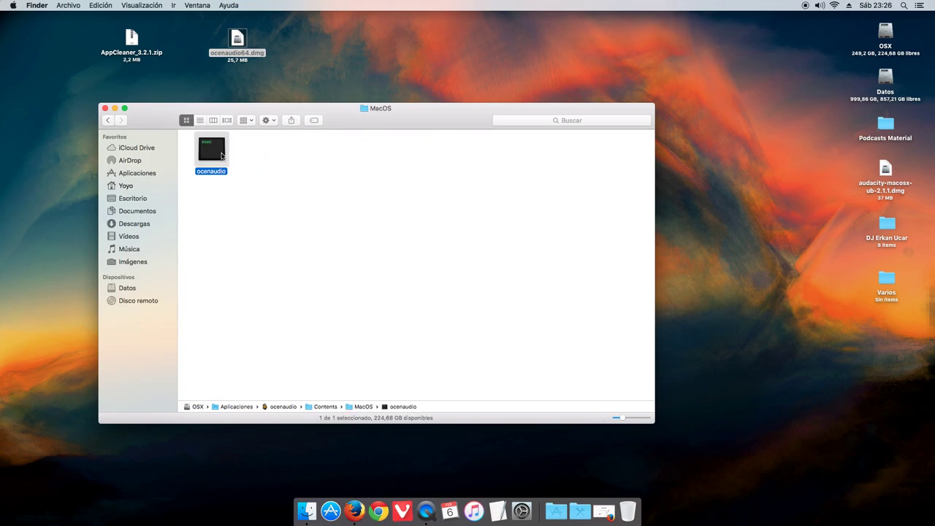
click(109, 121)
- Look inside the package's Frameworks folder and go back to the Applications folder
double_click(270, 150)
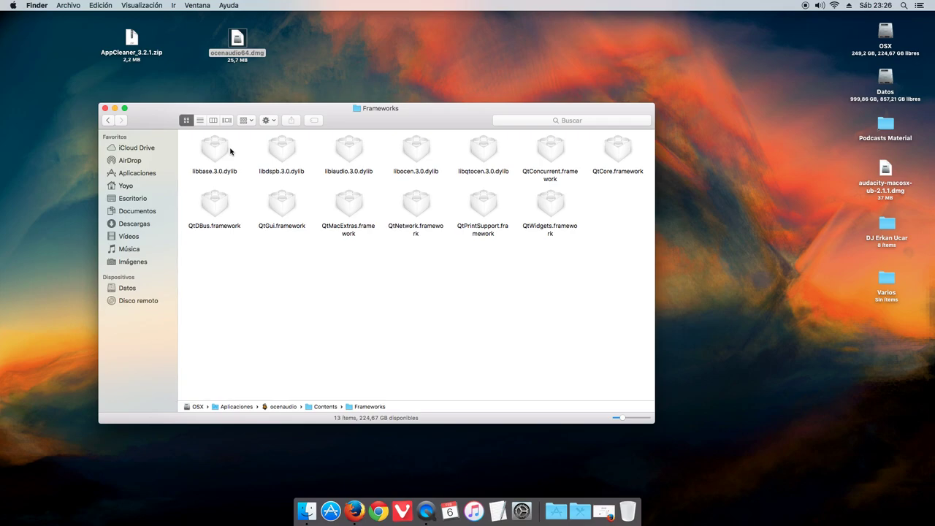
click(107, 120)
click(107, 120)
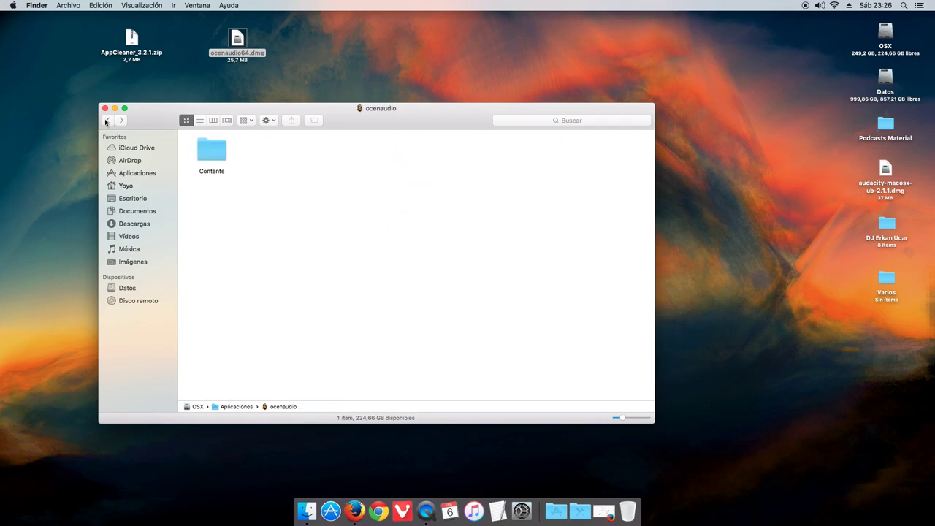
click(106, 120)
- Select the ocenaudio app and review the actions available for it
click(547, 232)
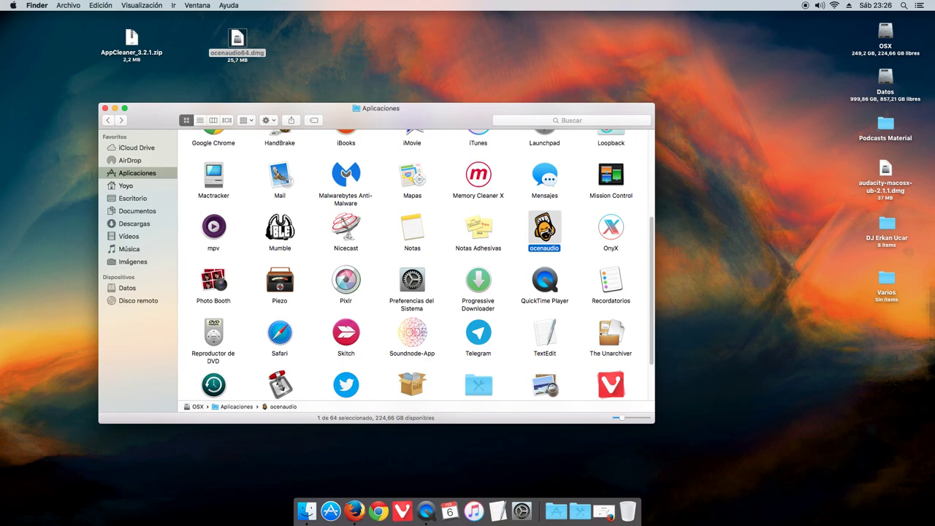
right_click(542, 234)
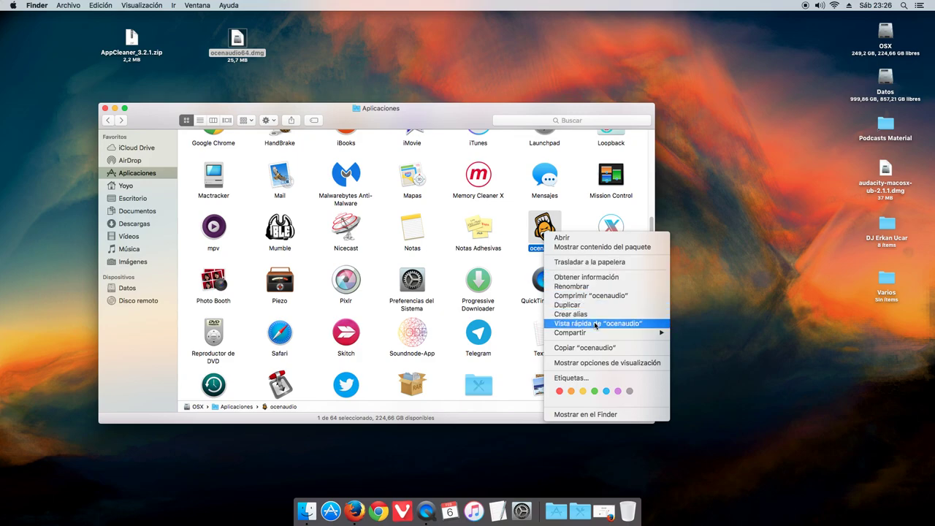
click(565, 348)
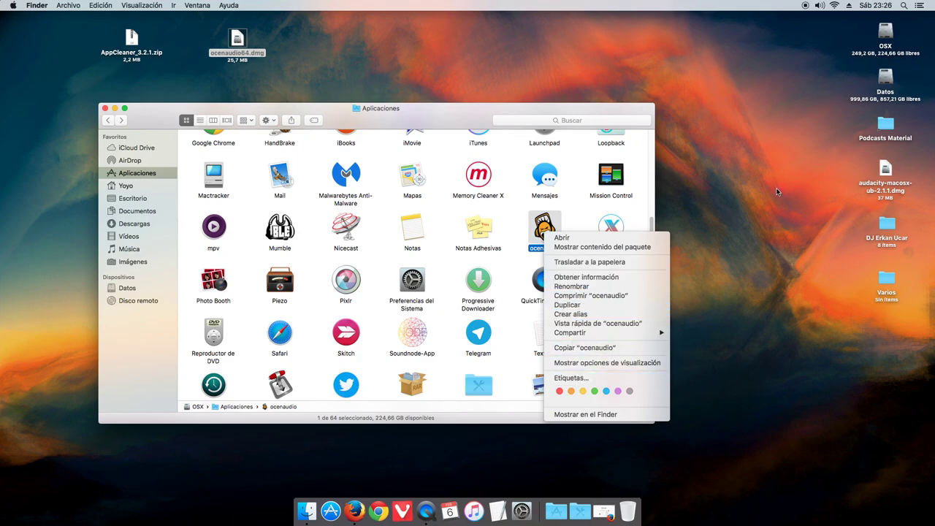
- Minimize the Applications window, view the System Preferences overview and close it
click(114, 108)
click(509, 502)
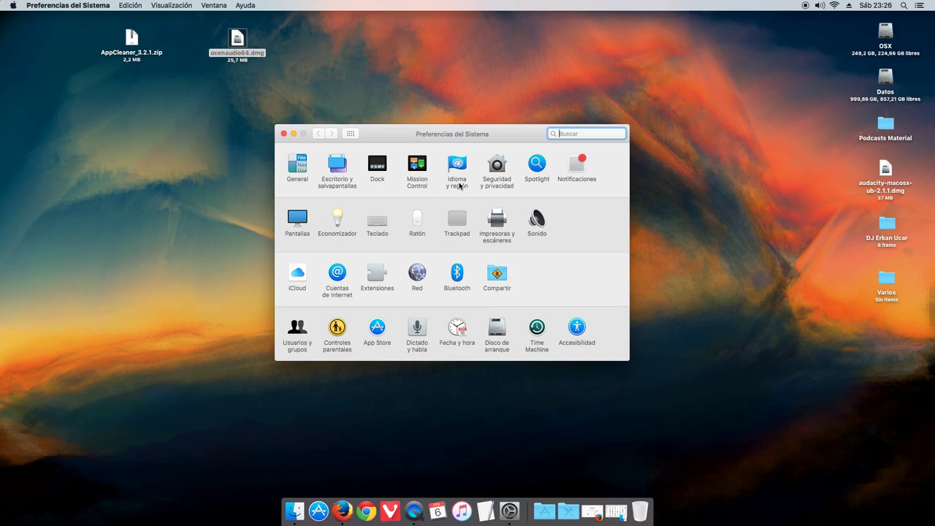
click(283, 134)
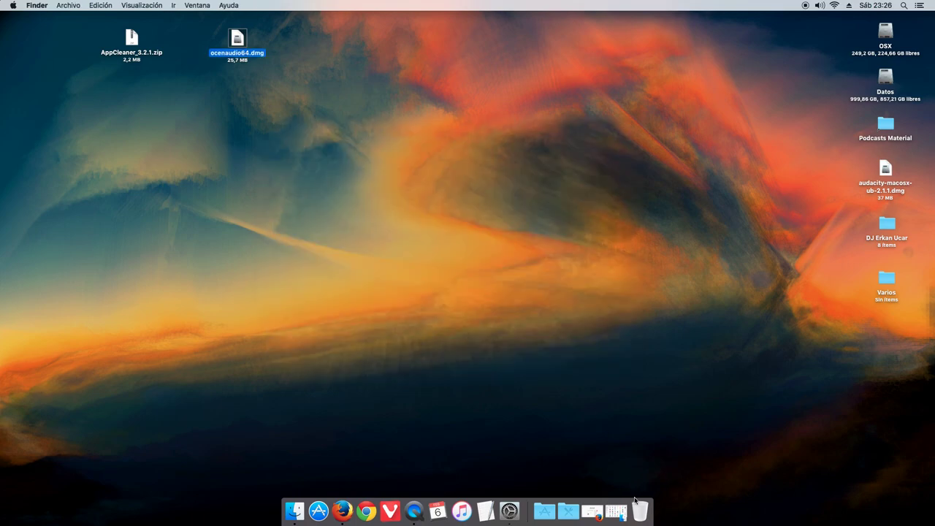
- Restore the minimized Applications window and reposition it on the desktop with the ocenaudio app in view
click(620, 513)
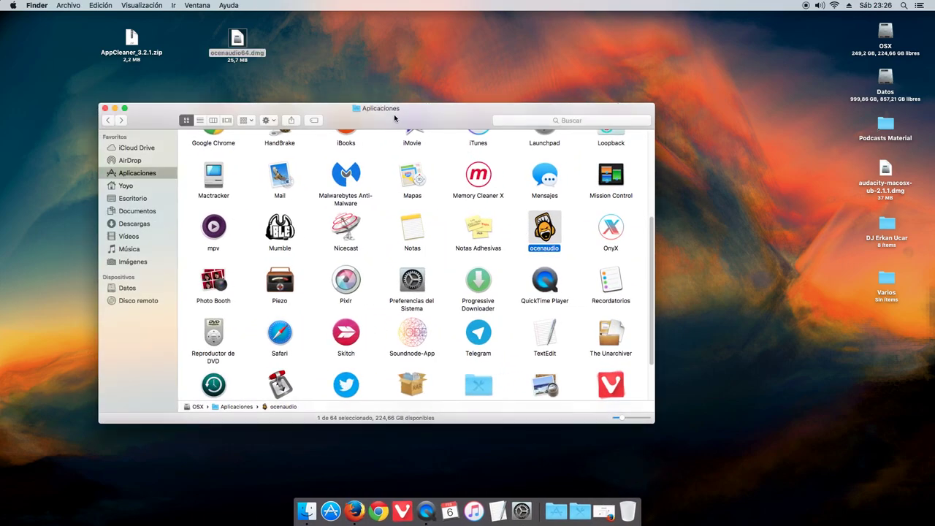
drag(397, 119, 380, 107)
drag(531, 216, 539, 178)
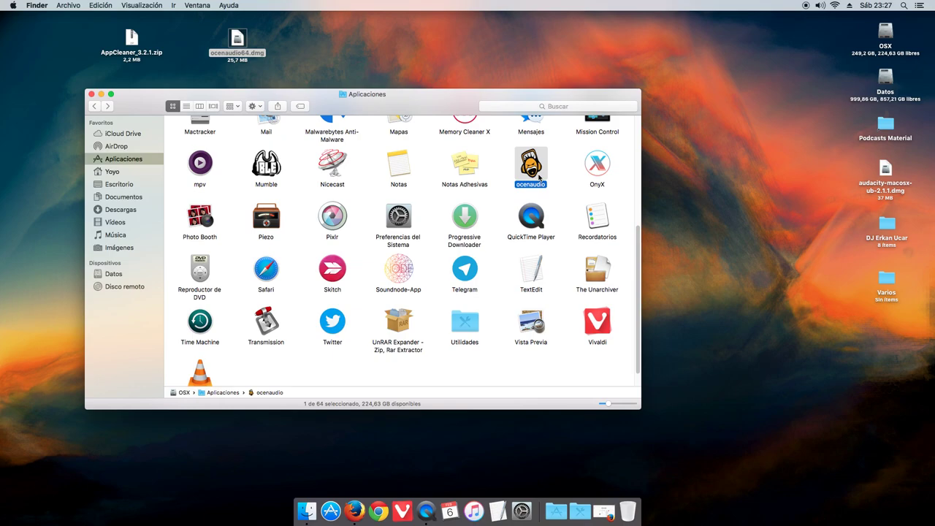
- Open the OSX drive's Library folder in a second Finder window and enlarge that window
double_click(888, 32)
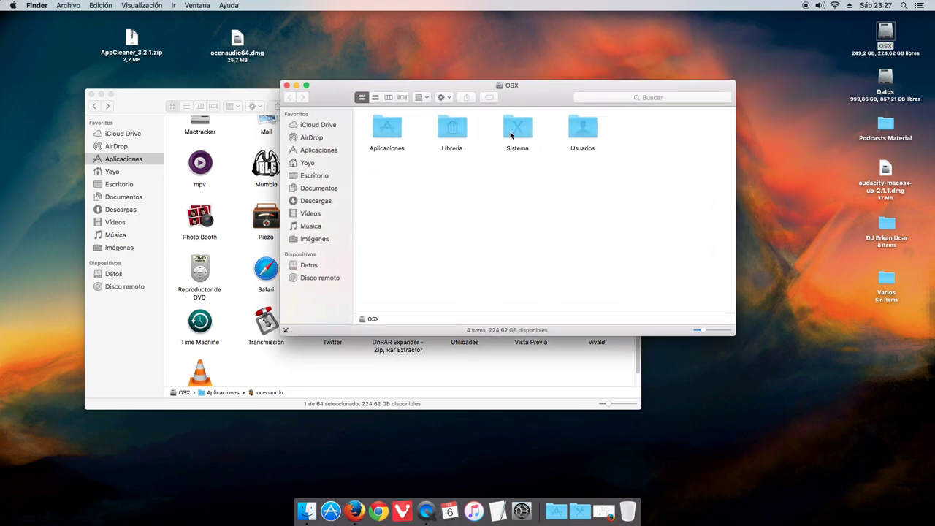
double_click(449, 133)
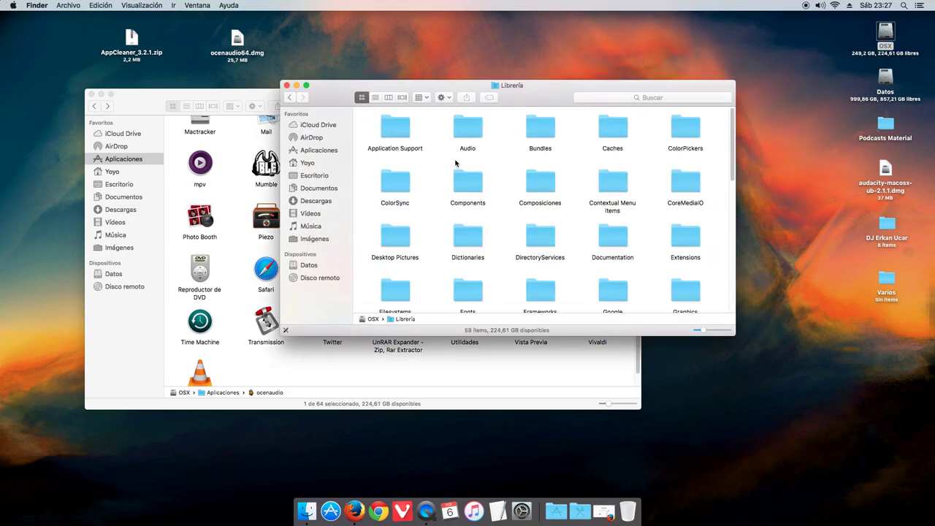
drag(730, 337, 815, 413)
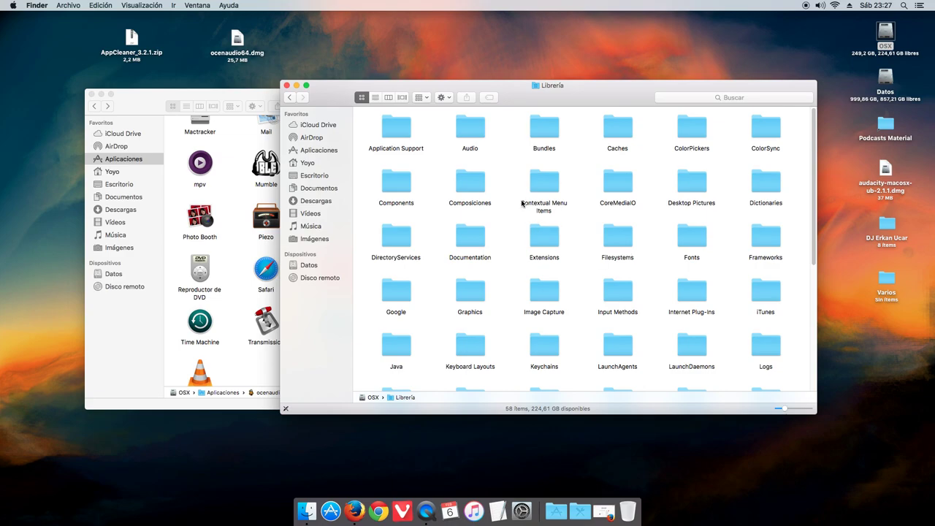
- Look inside Library's Application Support folder and browse the remaining folders of Library
click(401, 131)
double_click(402, 130)
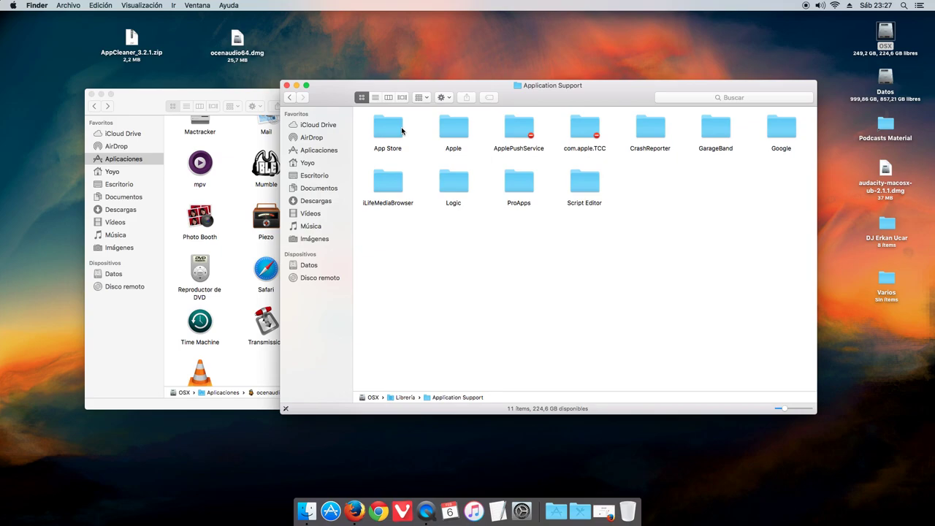
click(290, 98)
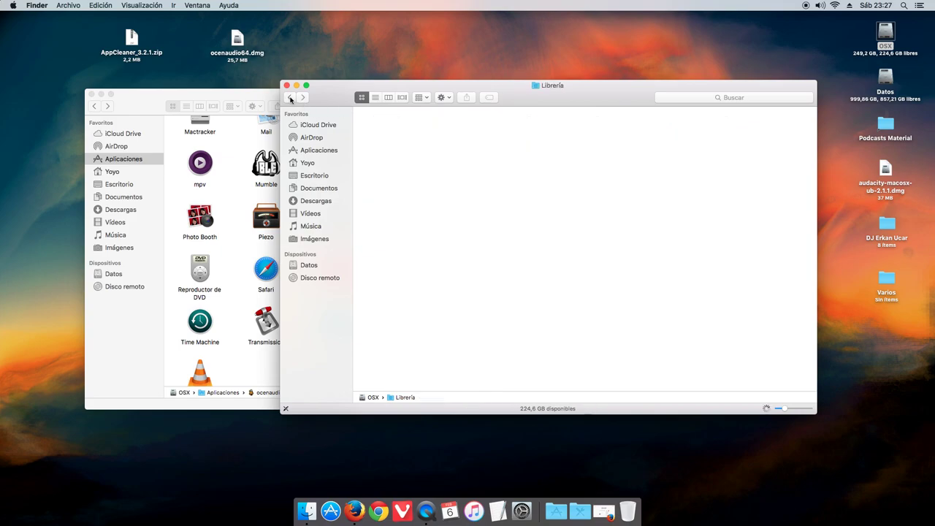
scroll(428, 163, down, 5)
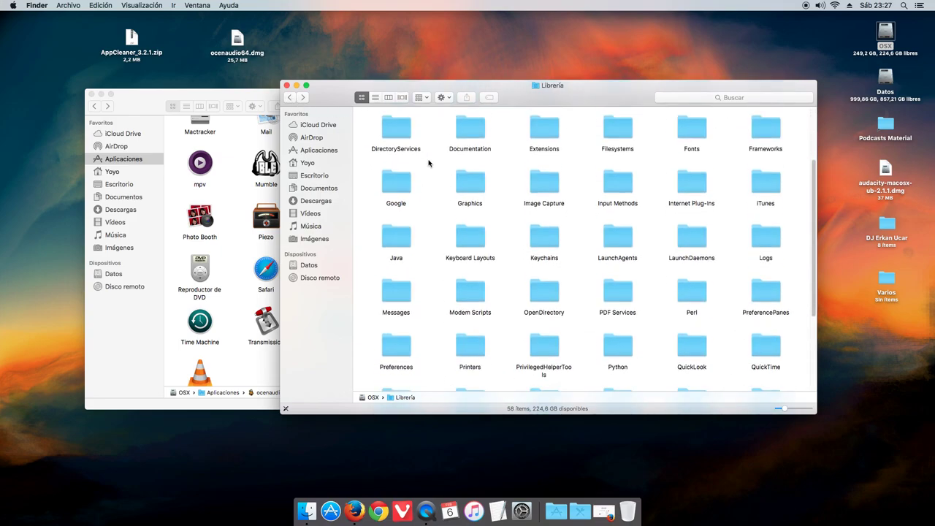
scroll(509, 275, down, 5)
scroll(509, 275, down, 1)
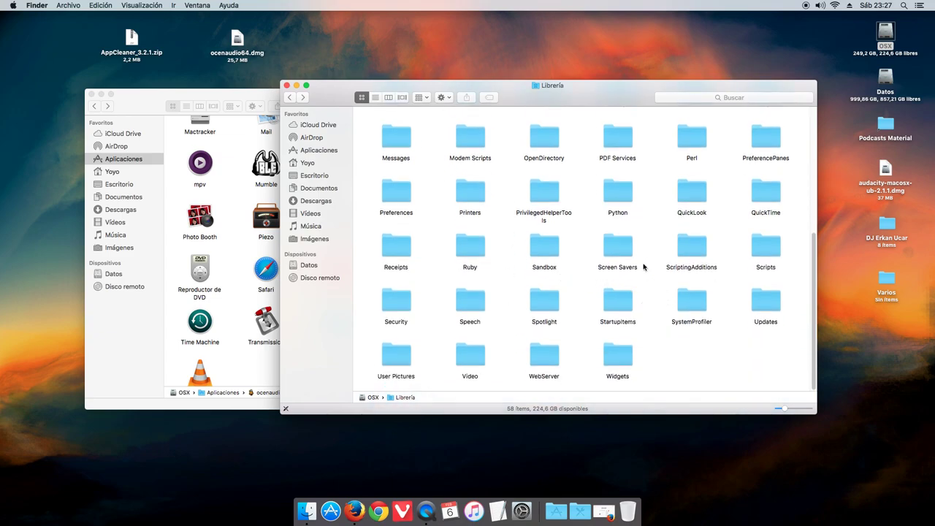
scroll(618, 260, up, 10)
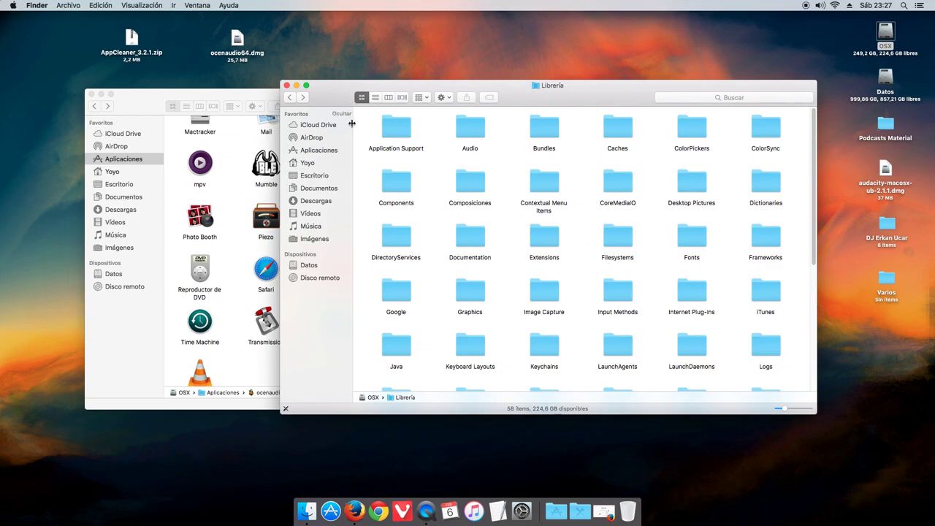
- Close the Library window, move the Applications window slightly and minimize it
click(287, 85)
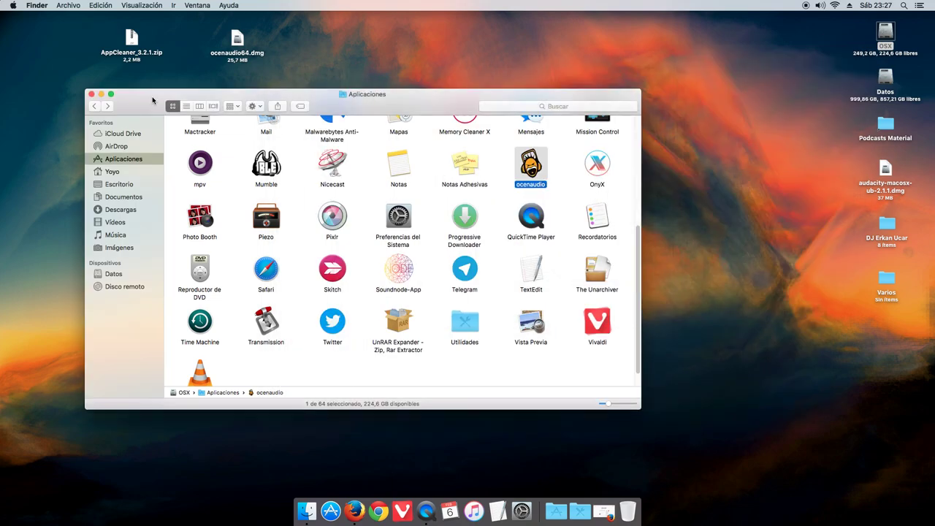
drag(152, 100, 165, 101)
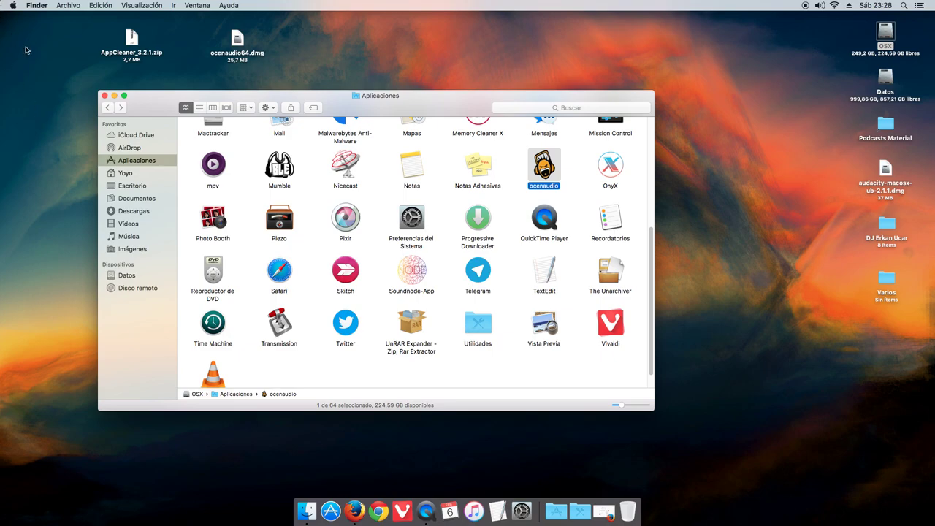
key(super+m)
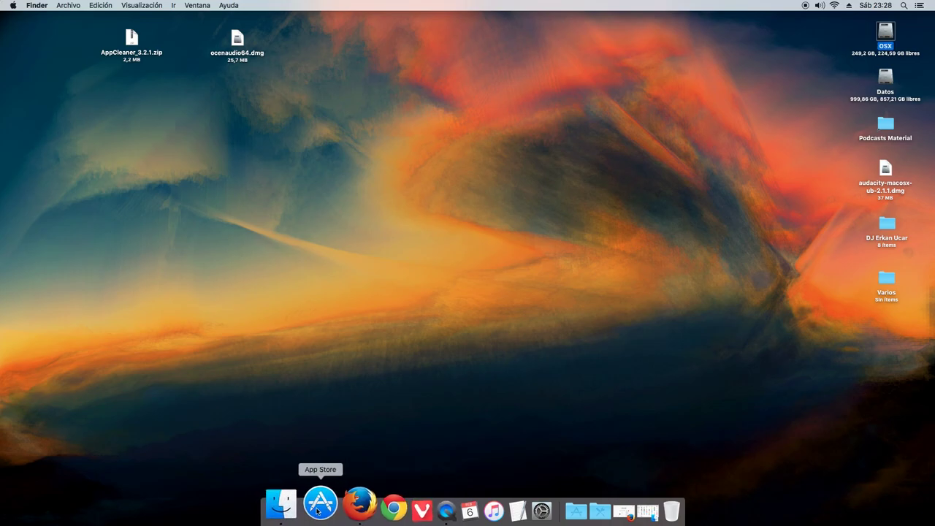
- Open the App Store, reposition its window and browse the featured apps down to the free apps ranking
click(317, 511)
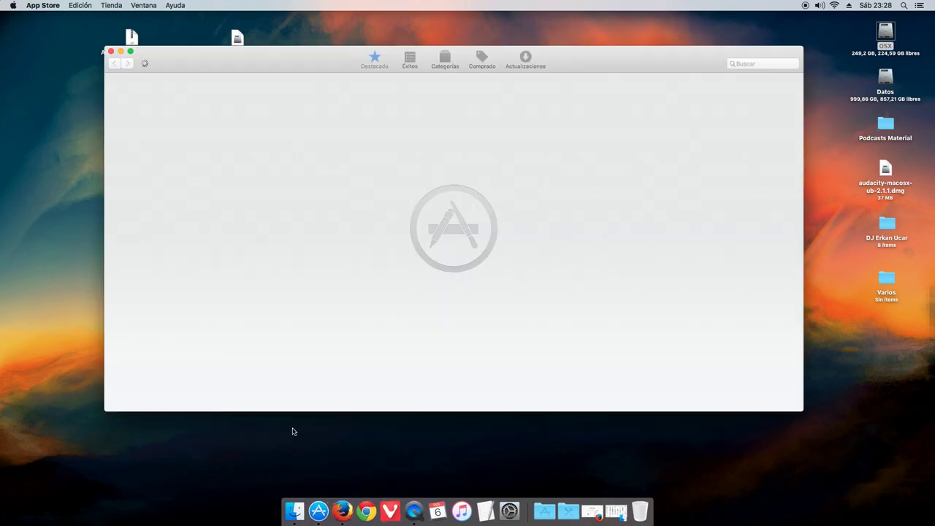
drag(259, 59, 231, 92)
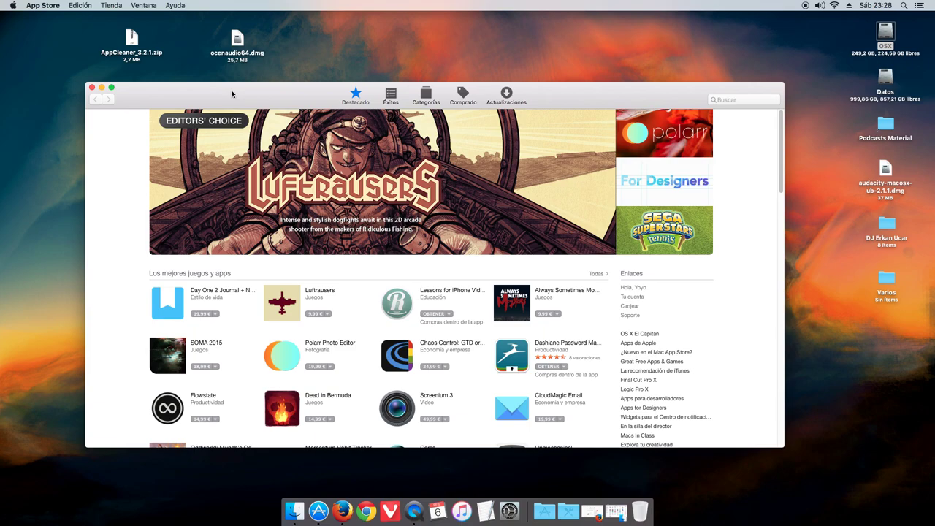
scroll(272, 313, down, 5)
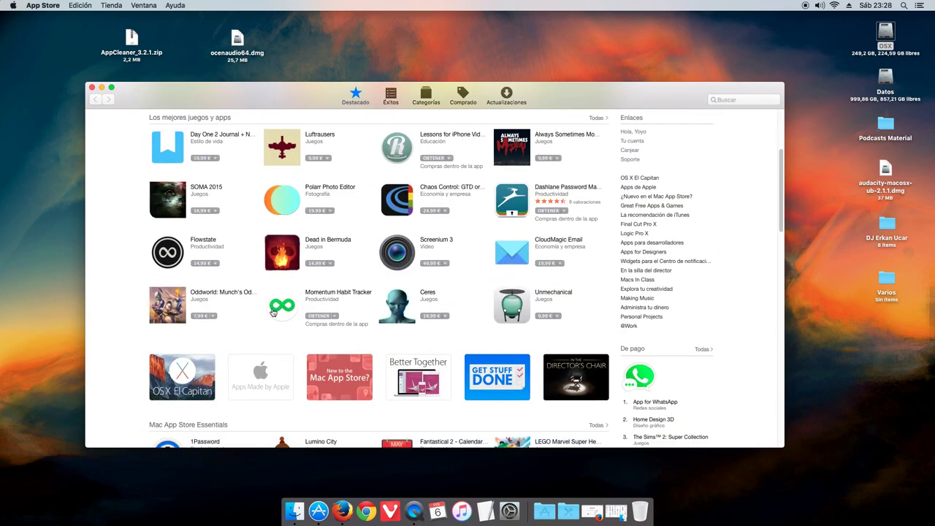
scroll(222, 292, down, 2)
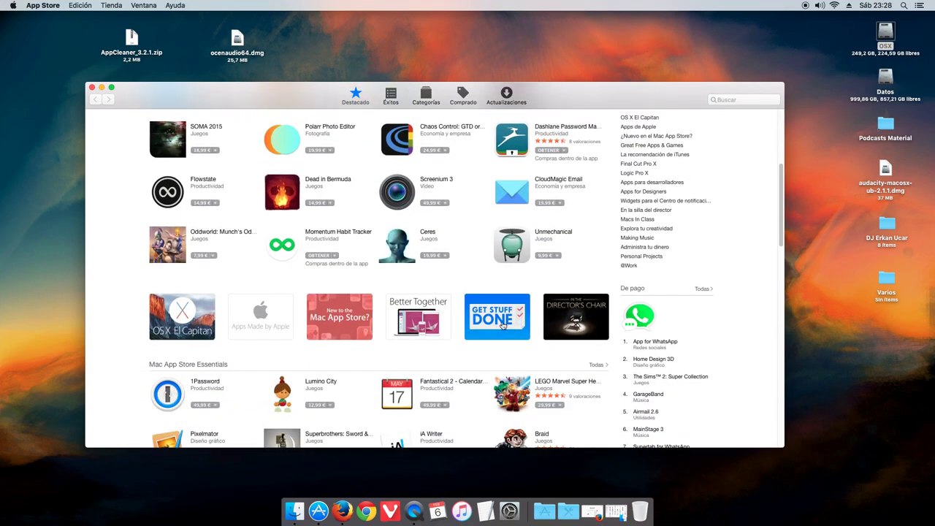
scroll(645, 272, up, 2)
scroll(646, 272, down, 10)
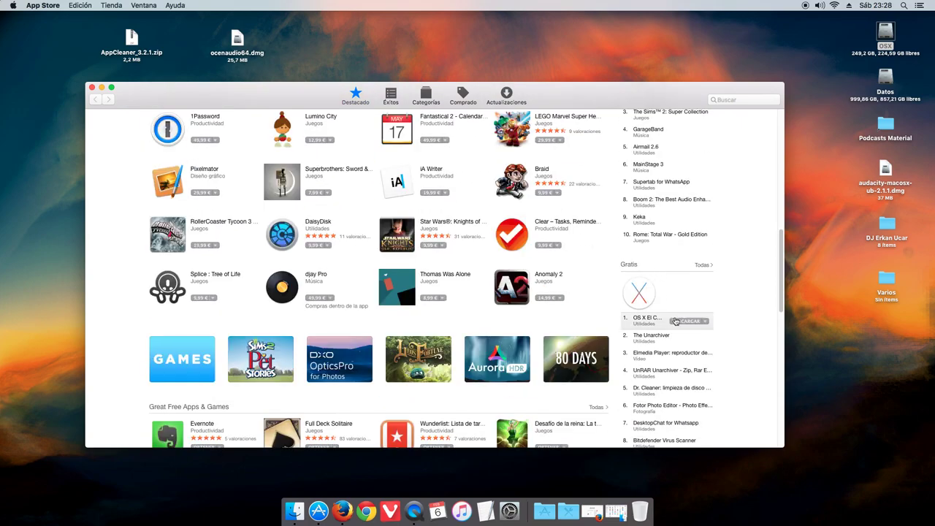
- Show the complete ranking of top free apps, browse it and close the App Store window
click(703, 266)
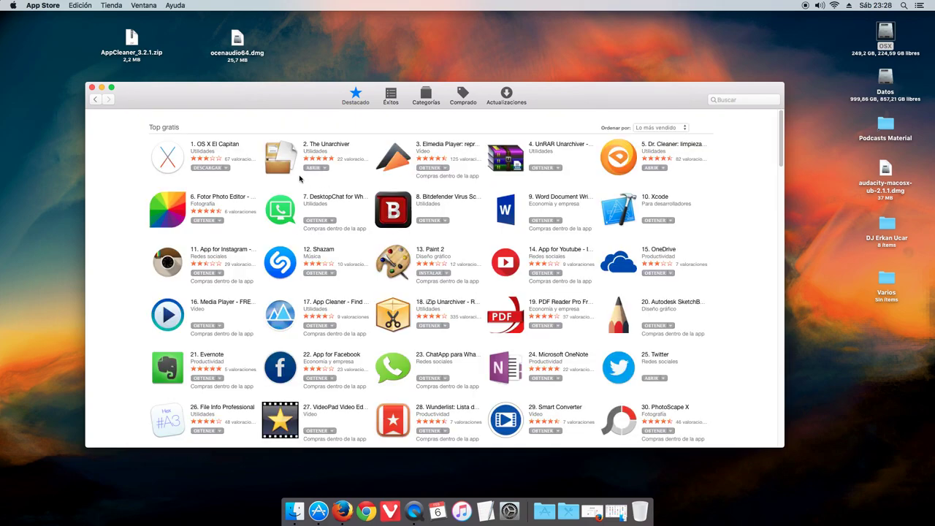
scroll(330, 253, down, 3)
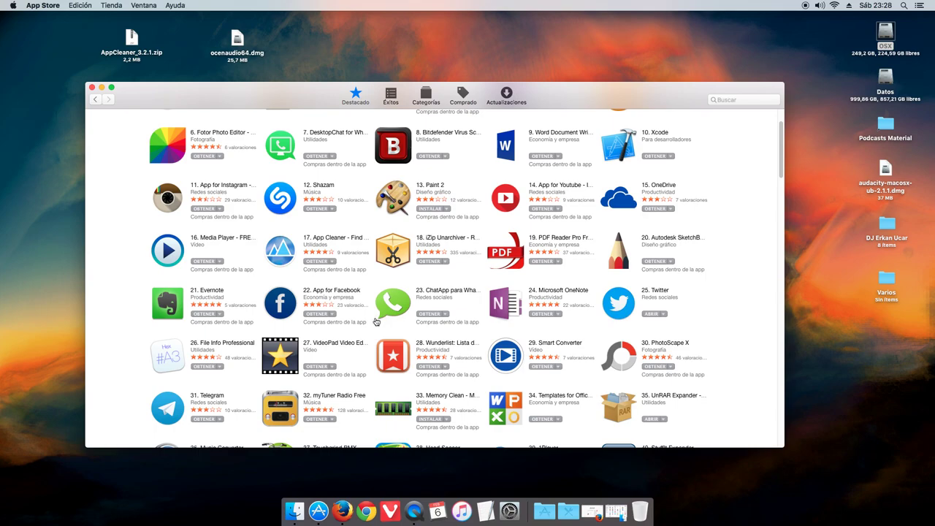
scroll(247, 375, down, 1)
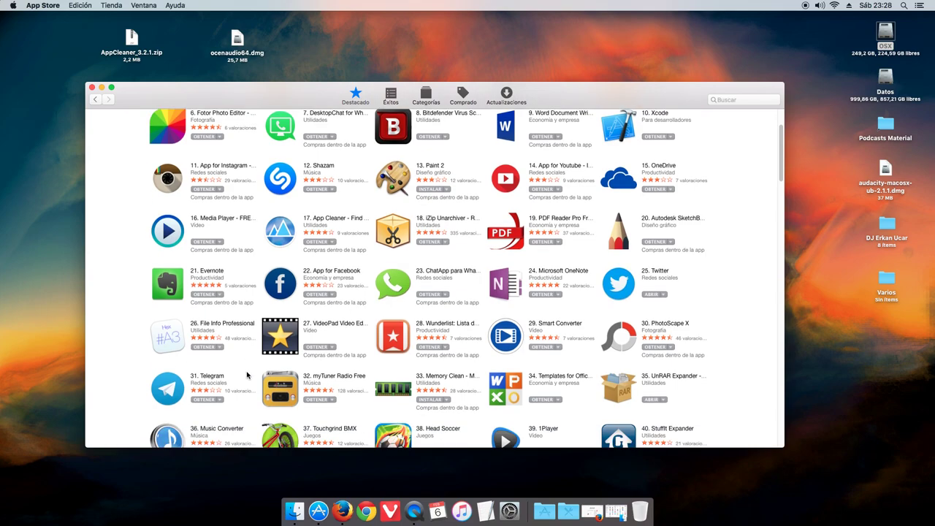
scroll(247, 374, down, 15)
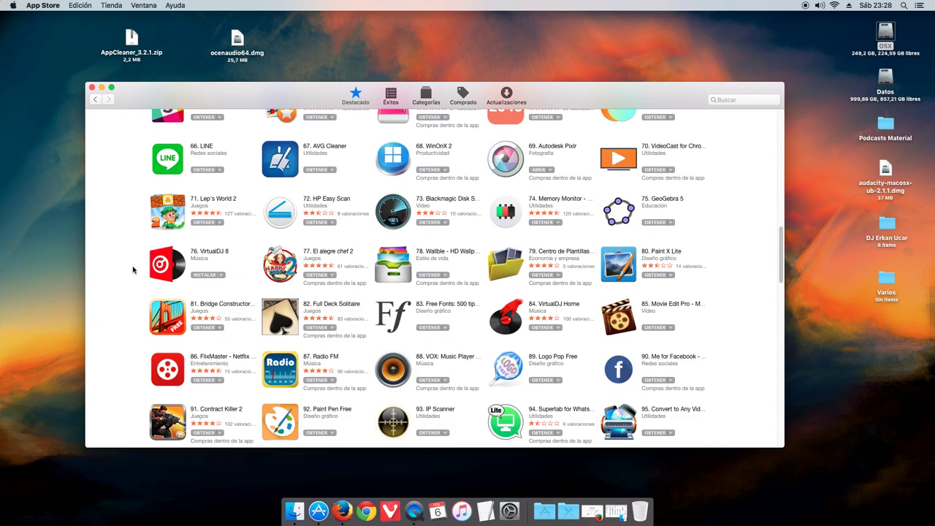
click(92, 87)
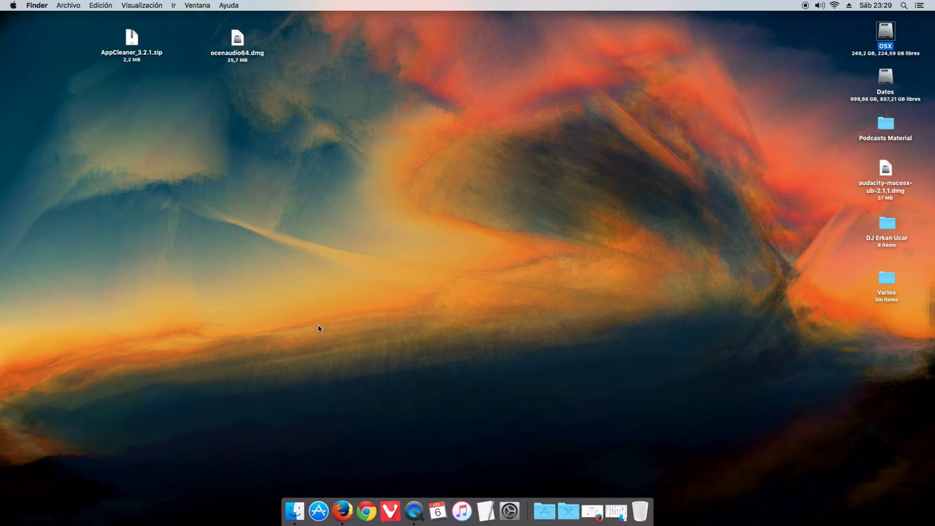
- Restore the minimized Firefox window, view the ocenaudio website's download page and minimize the browser again
click(600, 506)
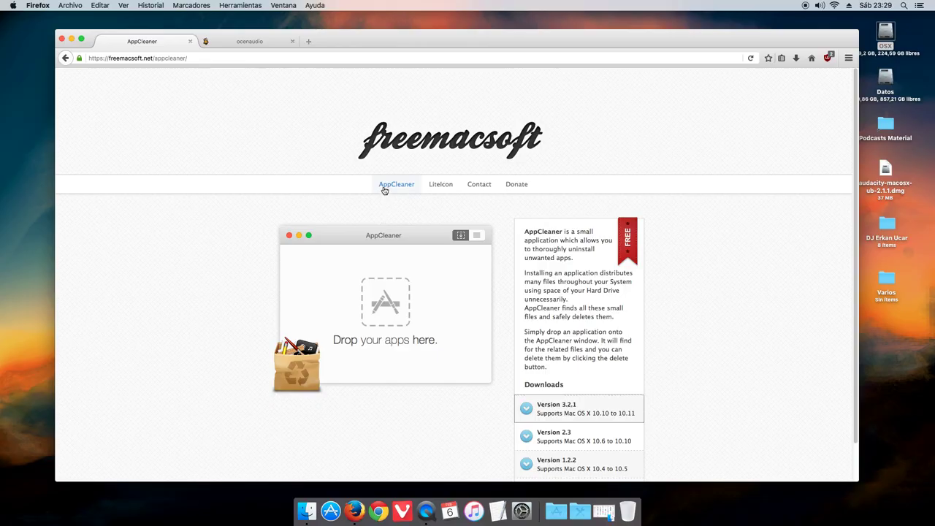
click(245, 41)
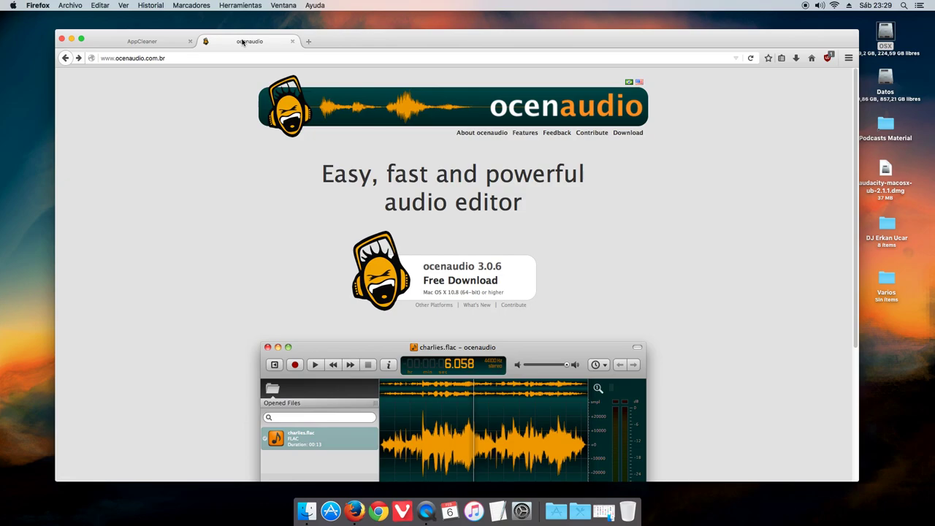
scroll(457, 266, down, 3)
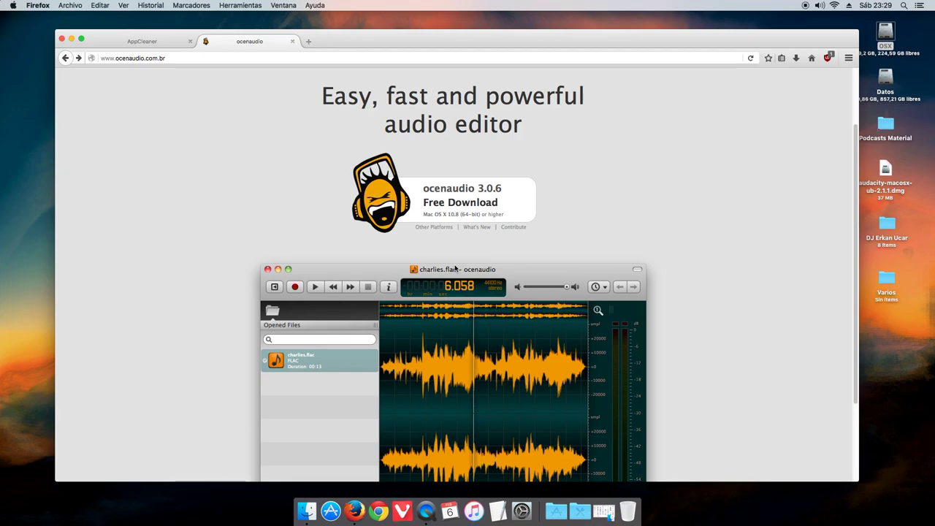
click(71, 38)
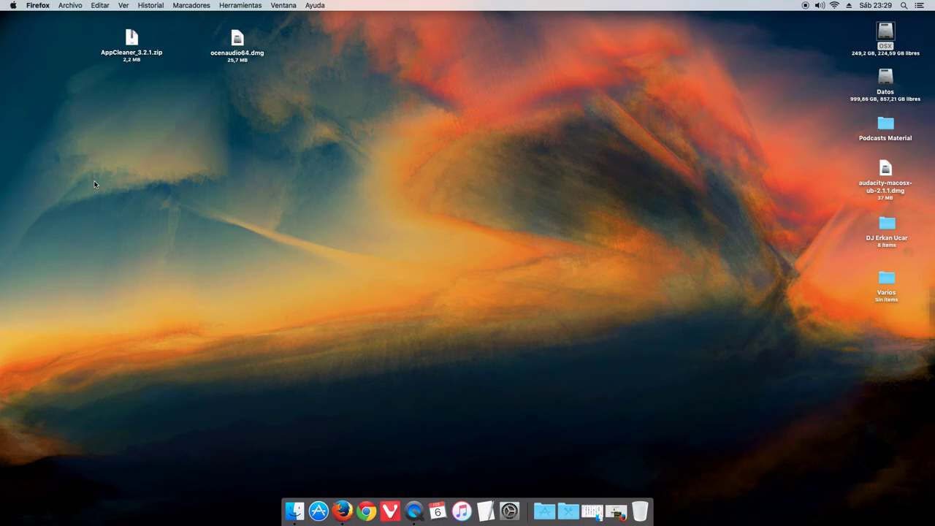
- Move ocenaudio64.dmg slightly lower on the desktop, and briefly revisit the ocenaudio download page in Firefox
drag(237, 40, 246, 89)
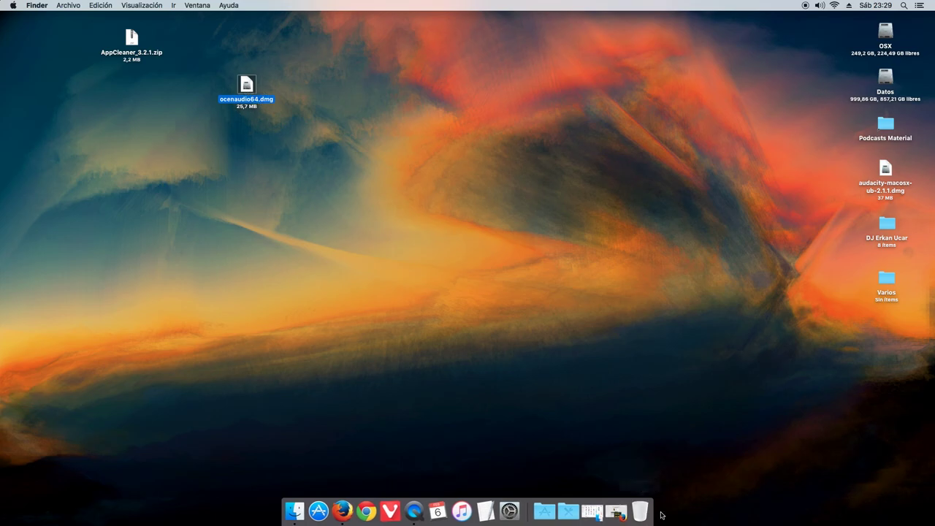
click(616, 511)
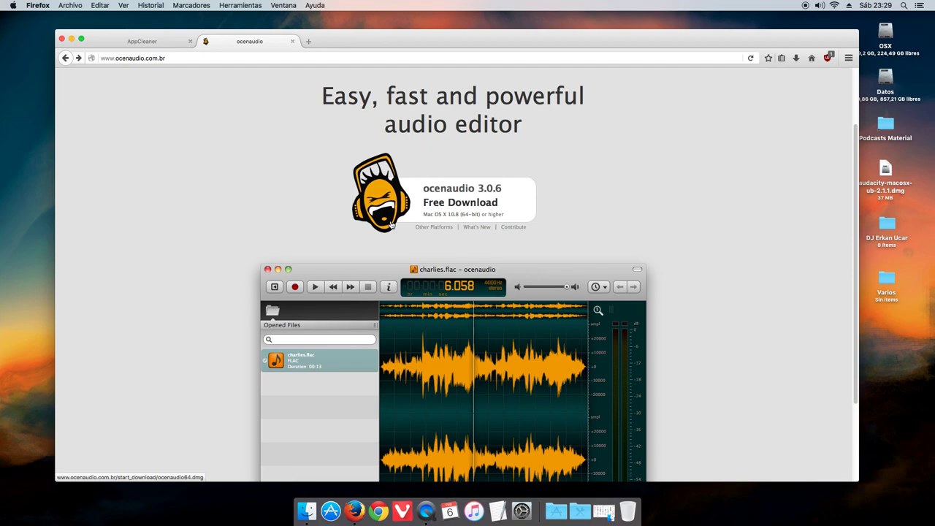
click(71, 39)
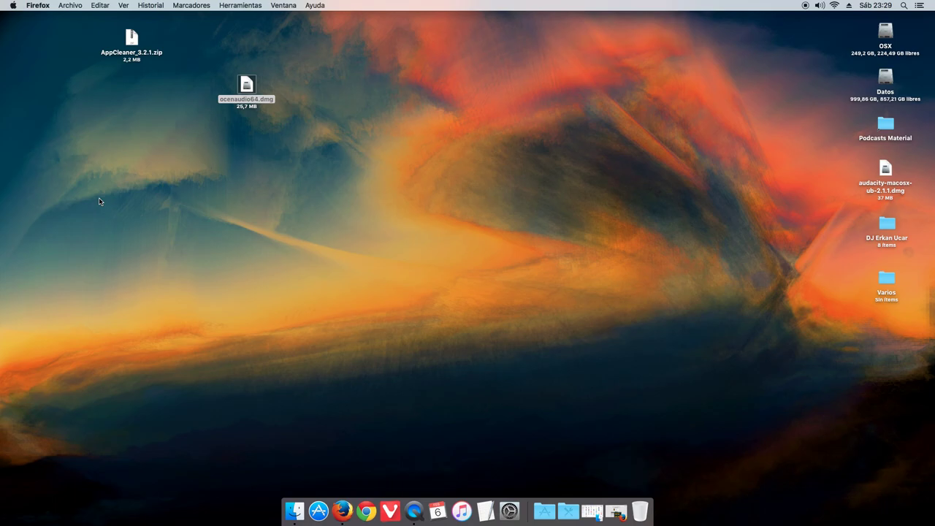
- Open the ocenaudio64.dmg disk image and agree to its software license
click(247, 94)
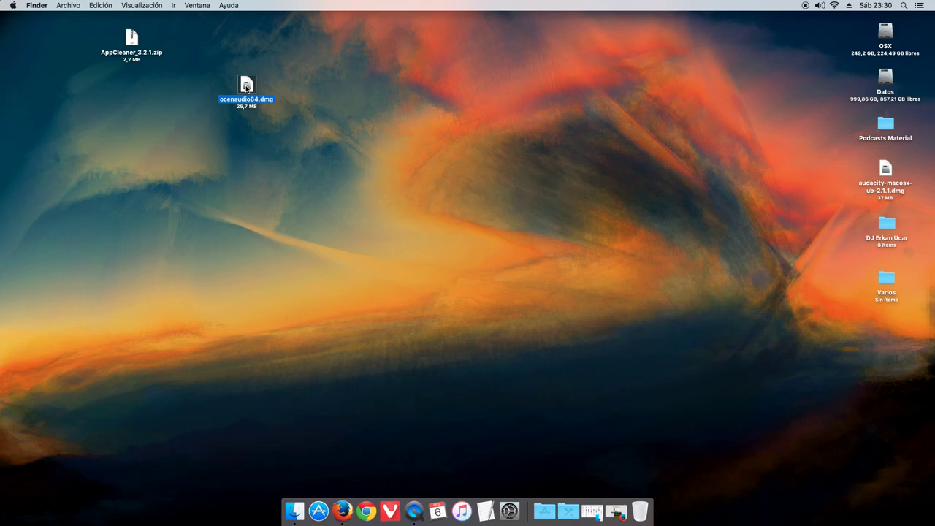
double_click(246, 88)
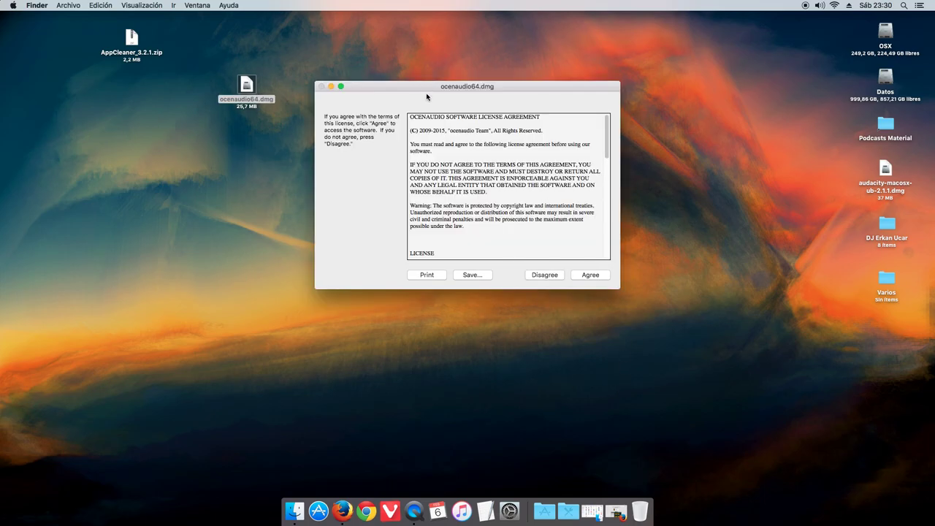
drag(426, 94, 191, 155)
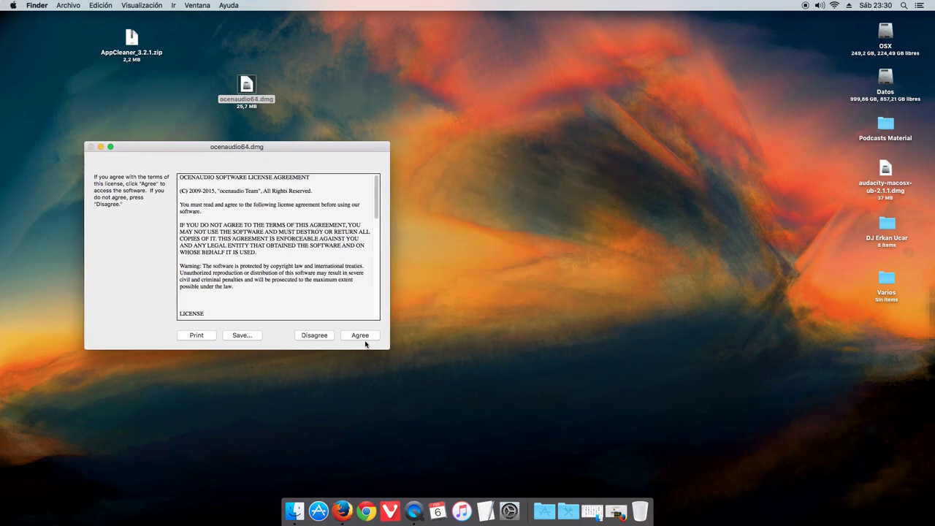
click(361, 335)
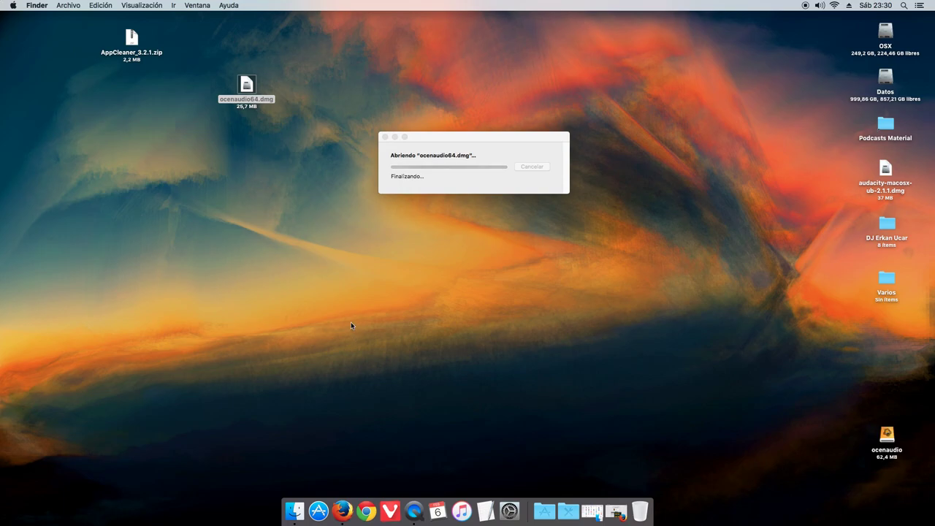
- Place the ocenaudio installer window and mounted volume icon near the disk image file, and enlarge the window to show its full contents
drag(343, 60, 192, 175)
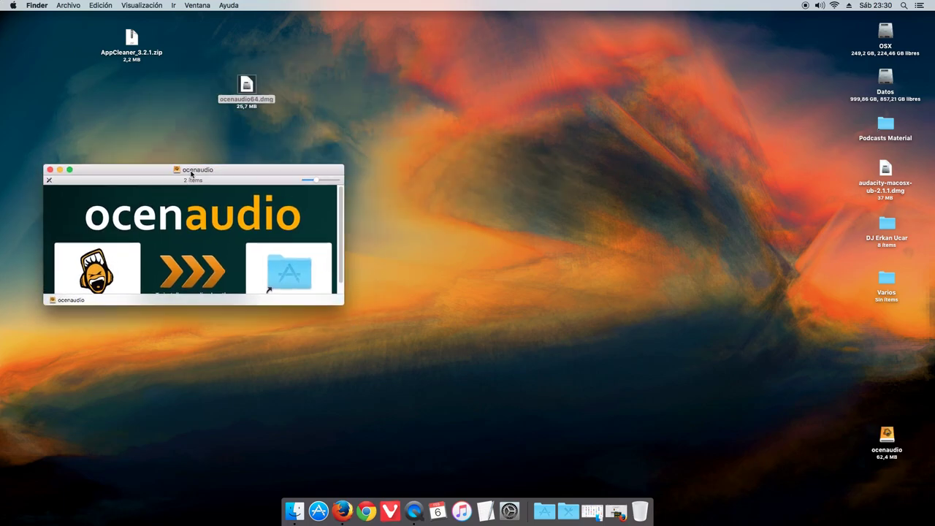
drag(887, 436, 400, 71)
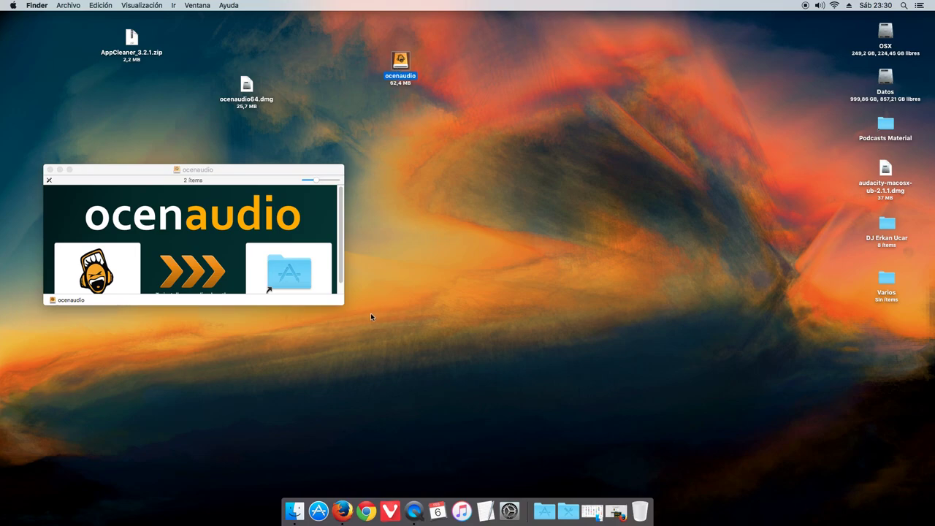
drag(344, 307, 383, 329)
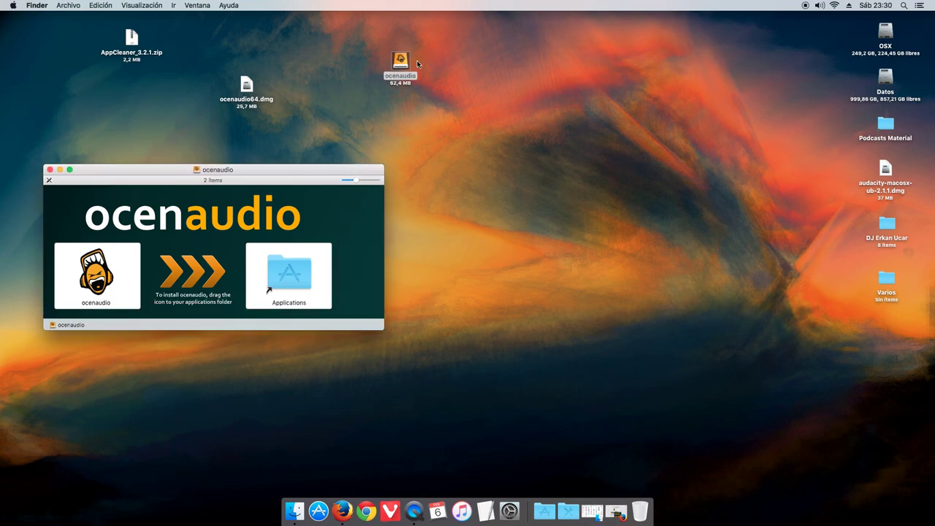
- Reposition the mounted ocenaudio volume icon beside ocenaudio64.dmg and place the installer window below them on the desktop
drag(398, 64, 473, 66)
drag(251, 176, 298, 176)
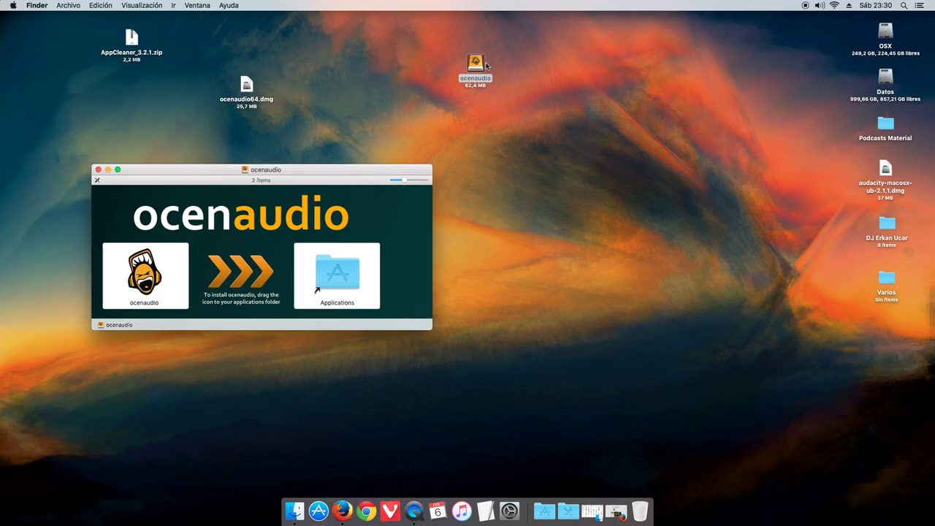
drag(476, 67, 369, 69)
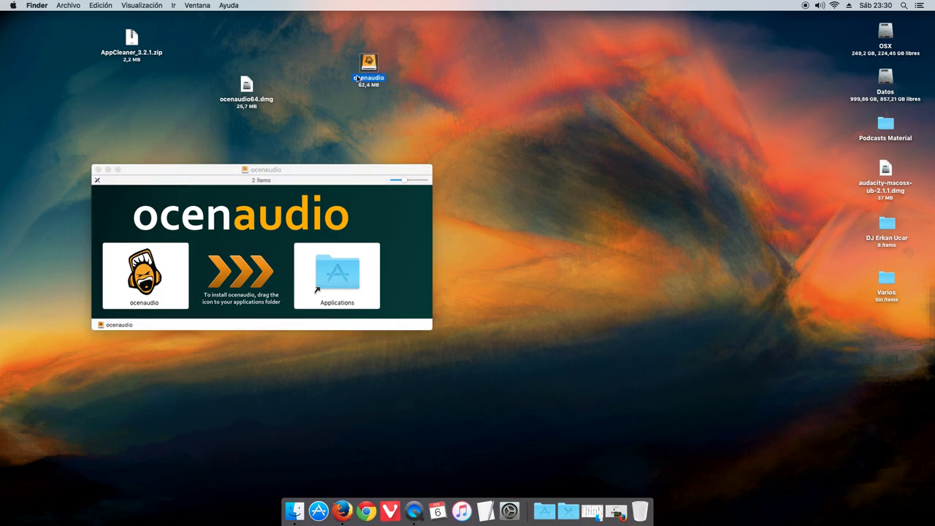
drag(241, 182, 230, 175)
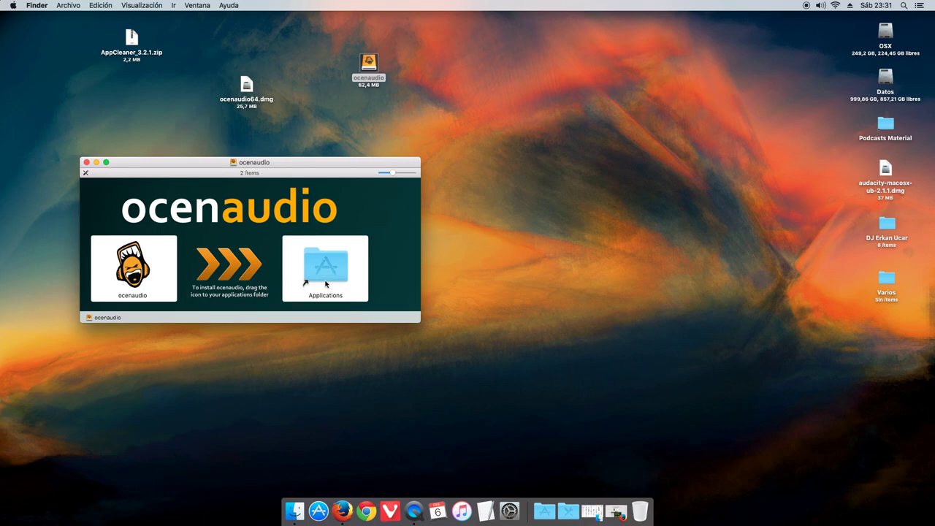
drag(269, 165, 330, 193)
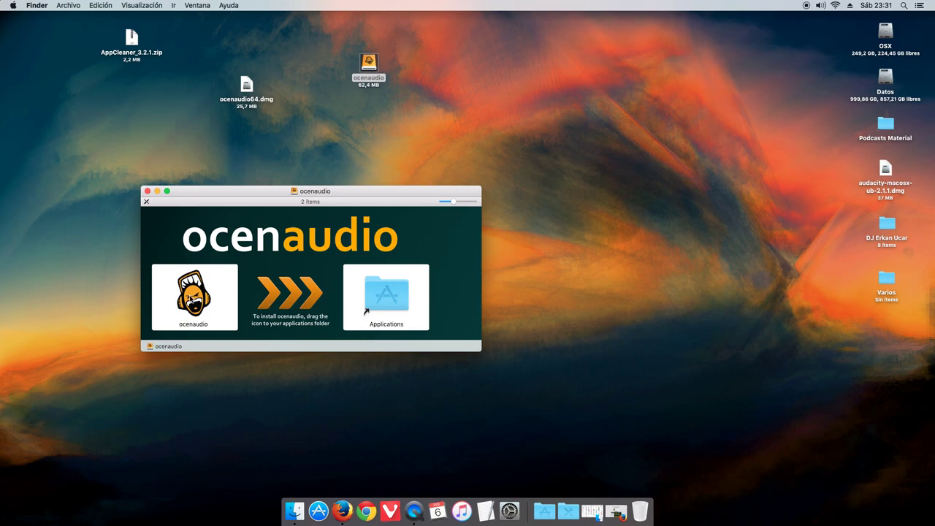
- Place the restored Aplicaciones window beside the installer window to check for the ocenaudio app, and minimize Aplicaciones
mouse_move(182, 303)
mouse_down()
mouse_move(365, 300)
mouse_move(199, 301)
mouse_up()
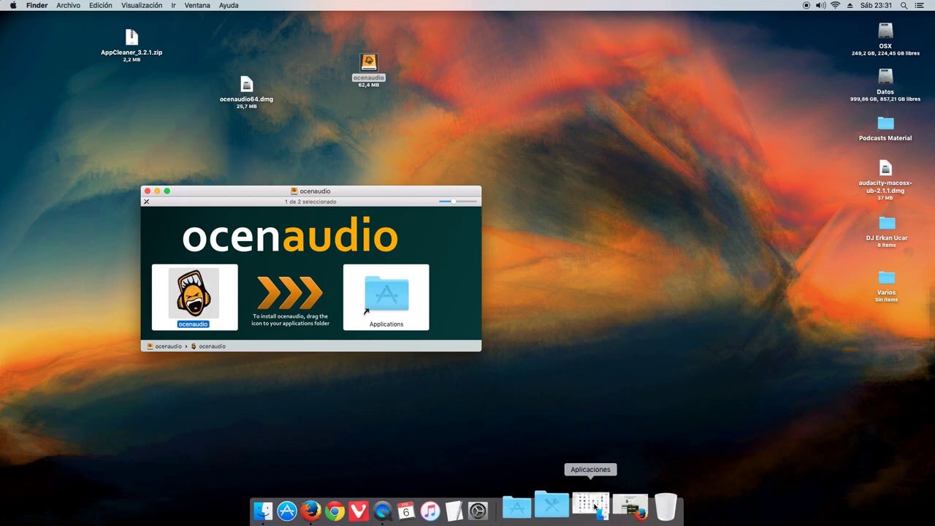
click(592, 511)
drag(347, 108, 683, 130)
drag(317, 194, 232, 190)
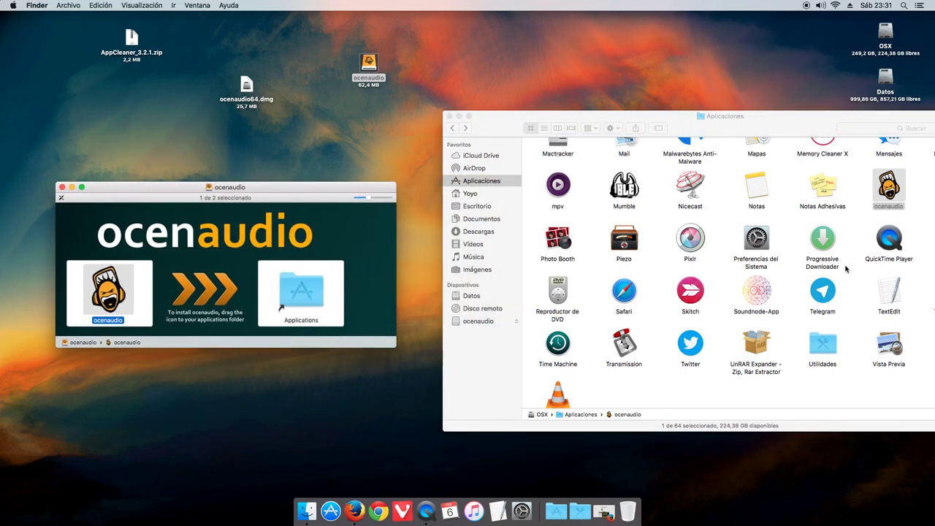
click(458, 116)
- Copy the ocenaudio app from the installer window into Applications, replacing the existing copy
drag(108, 291, 296, 293)
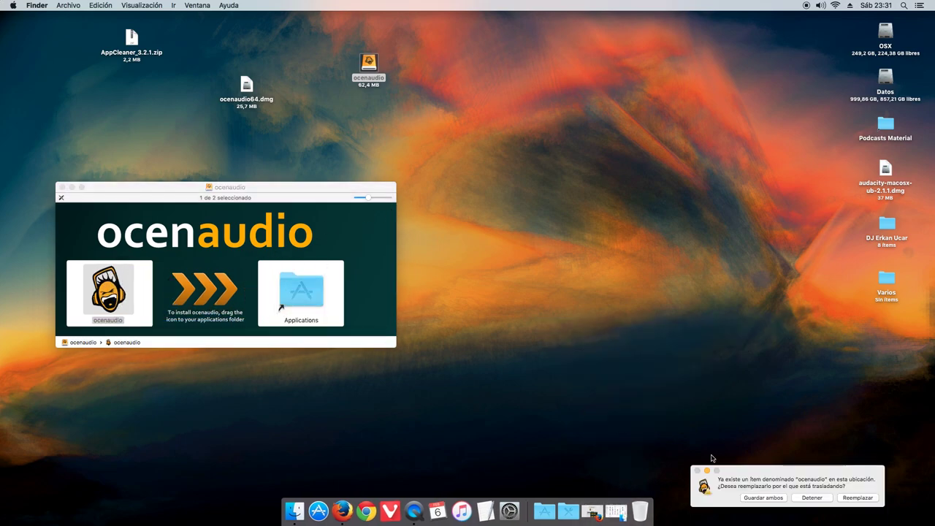
drag(769, 476, 586, 200)
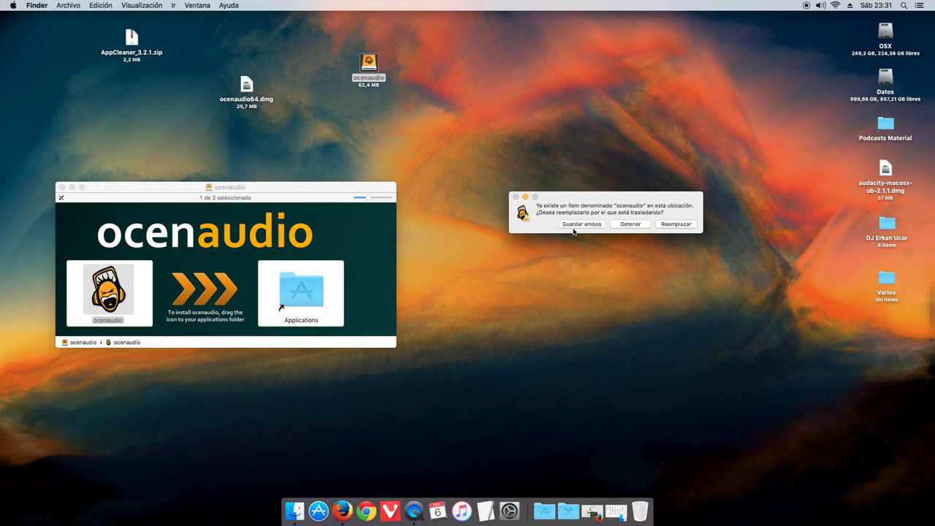
click(676, 224)
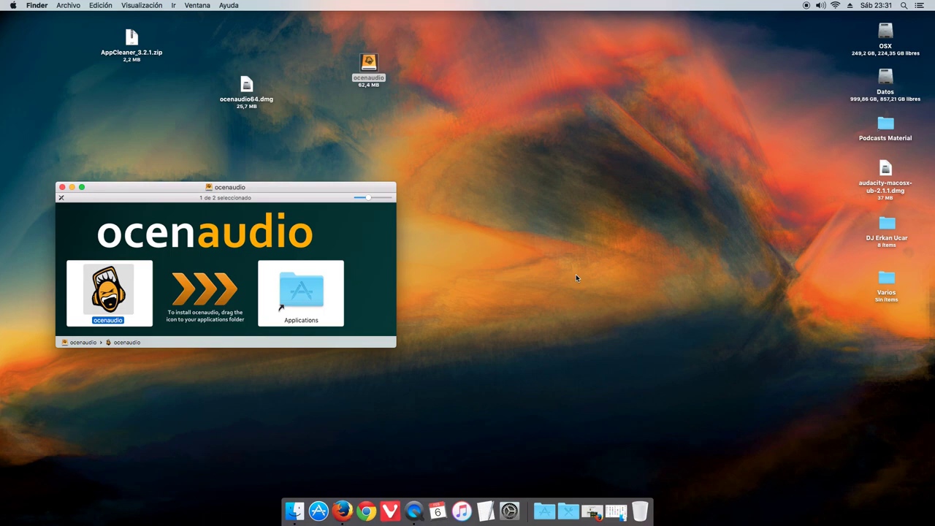
- Close the ocenaudio installer window and eject the mounted ocenaudio volume from the desktop
click(62, 187)
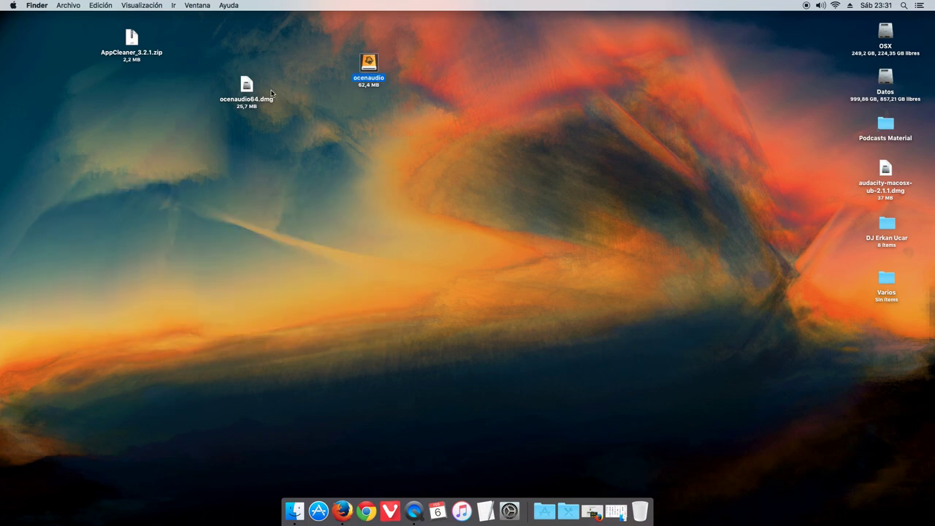
right_click(369, 67)
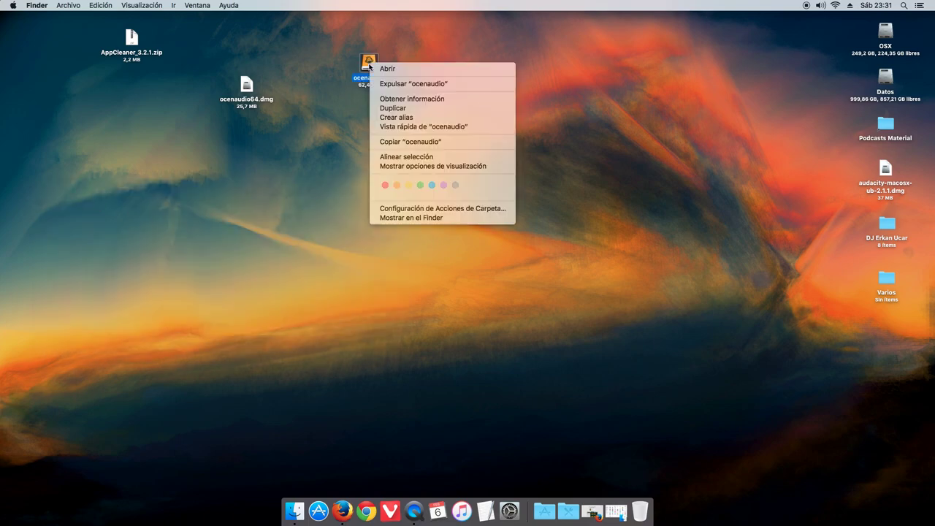
click(267, 253)
click(616, 512)
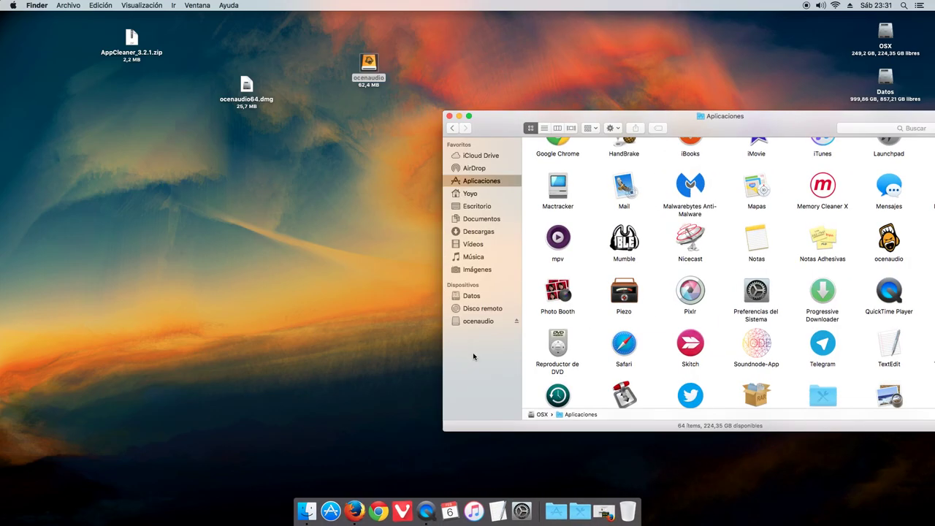
click(516, 321)
click(459, 117)
right_click(372, 64)
click(395, 85)
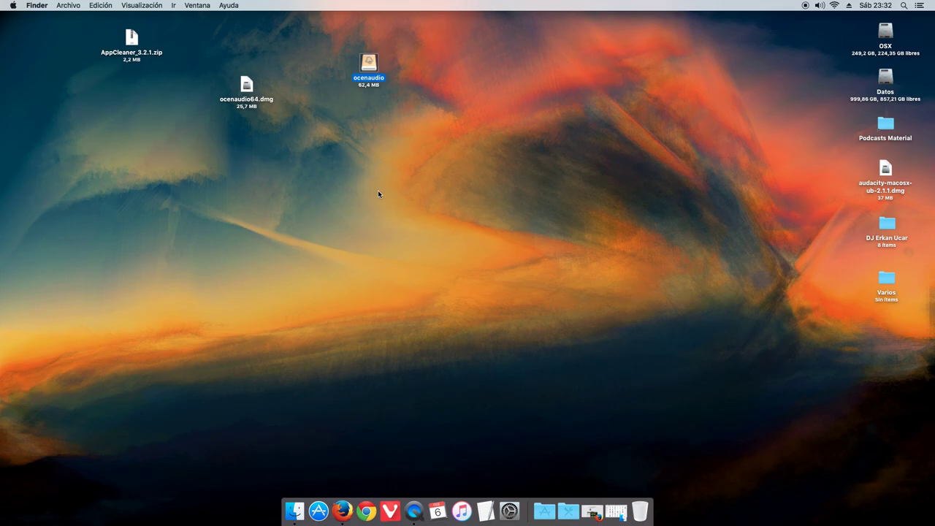
click(417, 255)
drag(369, 67, 519, 323)
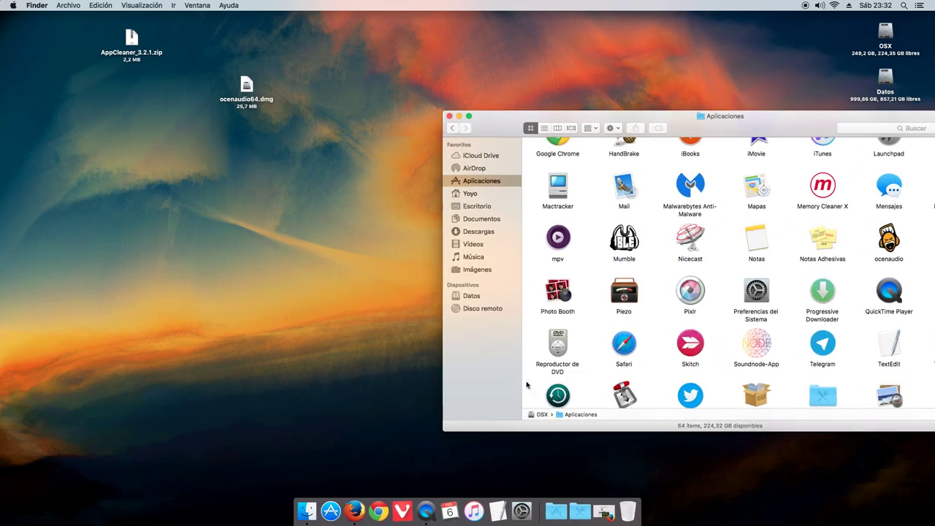
- Minimize the Aplicaciones window and reposition the ocenaudio64.dmg and AppCleaner_3.2.1.zip files on the desktop
drag(504, 119, 411, 138)
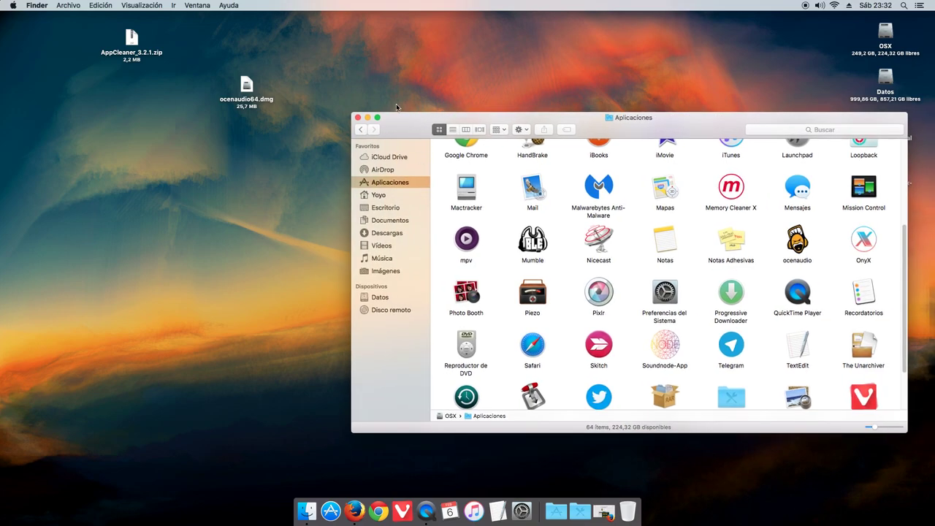
click(368, 118)
drag(246, 85, 245, 60)
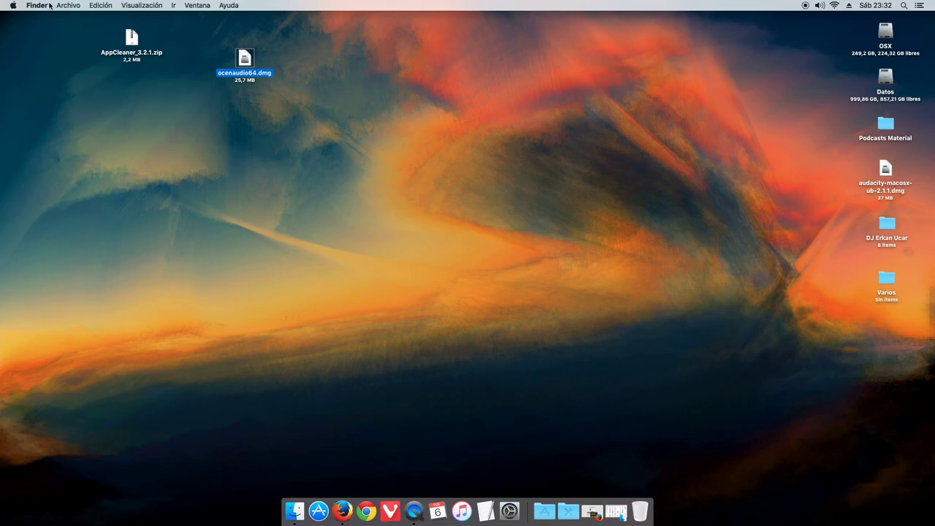
drag(131, 40, 126, 64)
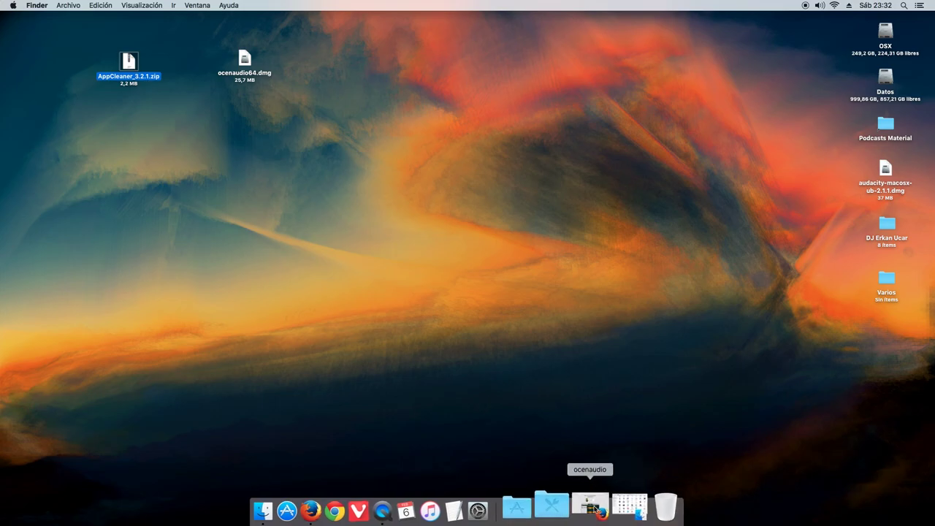
- Switch to Firefox, review the AppCleaner page with its Version 3.2.1 download, and minimize the browser
click(591, 508)
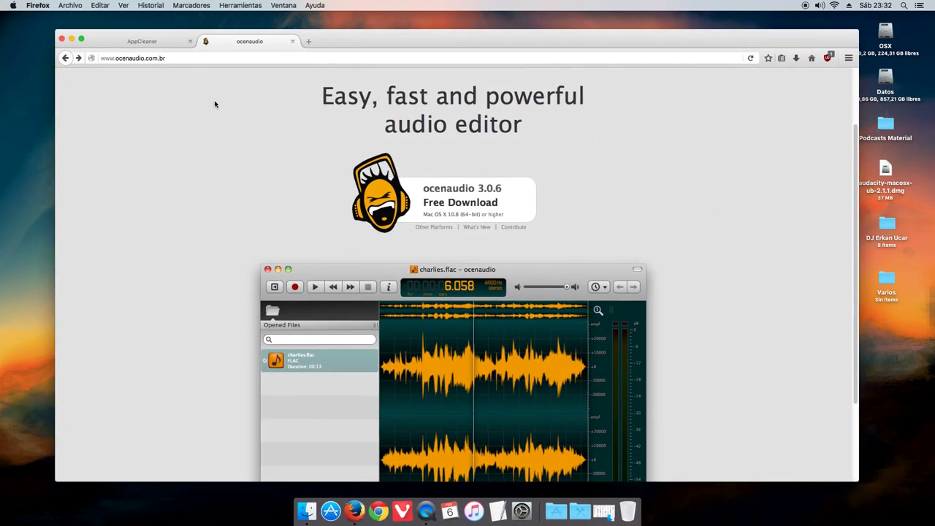
click(139, 42)
scroll(187, 164, down, 1)
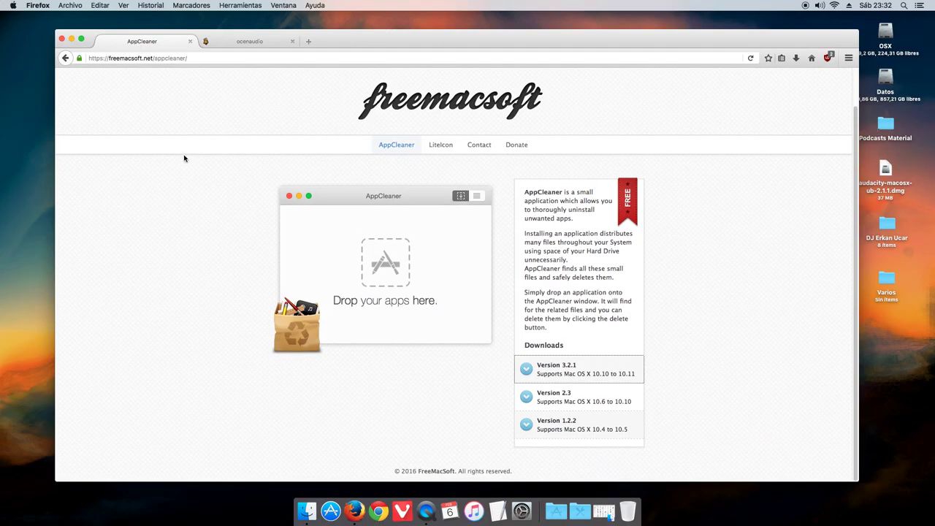
scroll(184, 158, up, 3)
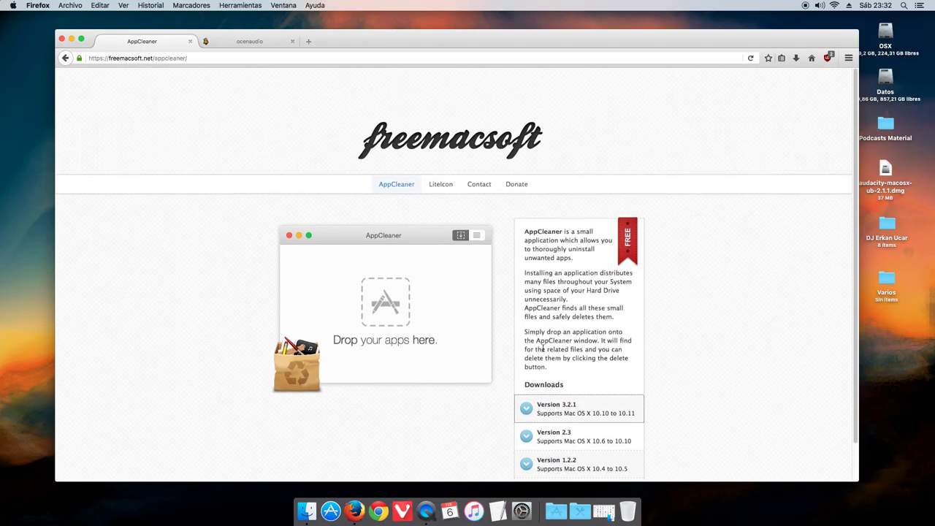
click(567, 409)
click(70, 39)
- Extract AppCleaner_3.2.1.zip on the desktop and place the extracted AppCleaner app below the zip file
double_click(128, 62)
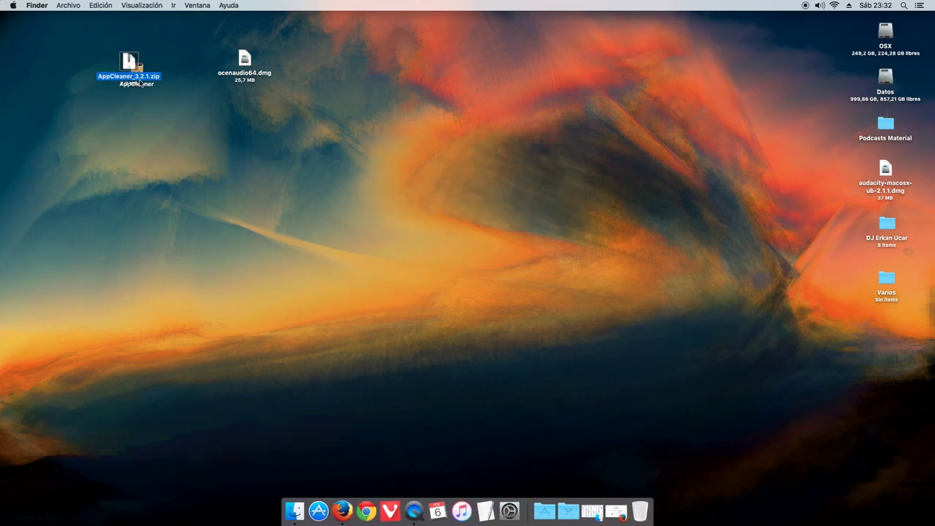
drag(132, 66, 111, 128)
drag(137, 74, 266, 146)
drag(108, 128, 124, 63)
drag(257, 147, 139, 128)
- Show the package contents of AppCleaner, inspect its Contents, Library, MacOS and Resources folders, and close the window
right_click(144, 125)
click(168, 137)
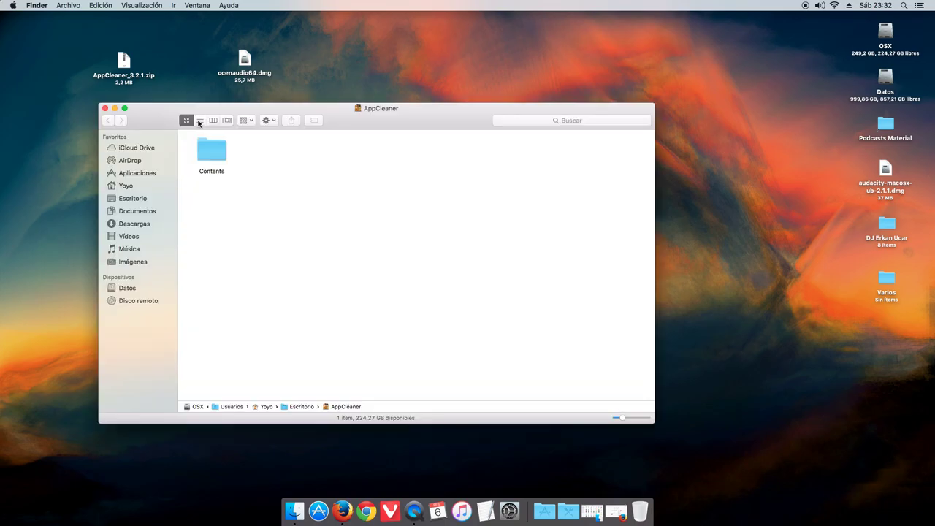
double_click(216, 157)
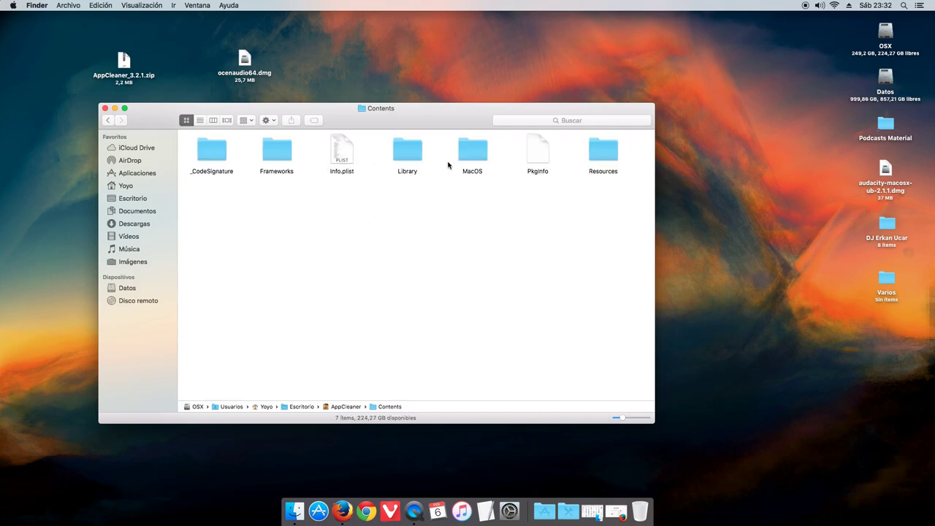
double_click(401, 157)
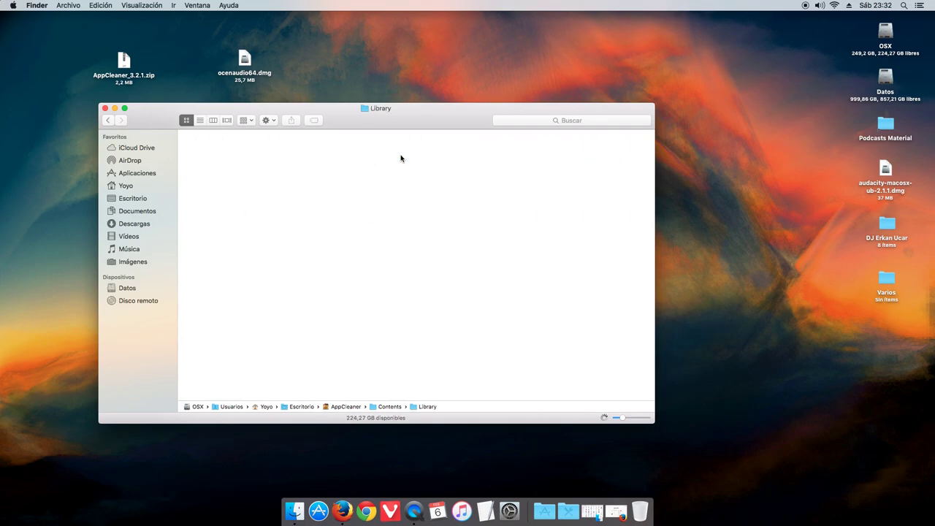
click(108, 119)
double_click(468, 155)
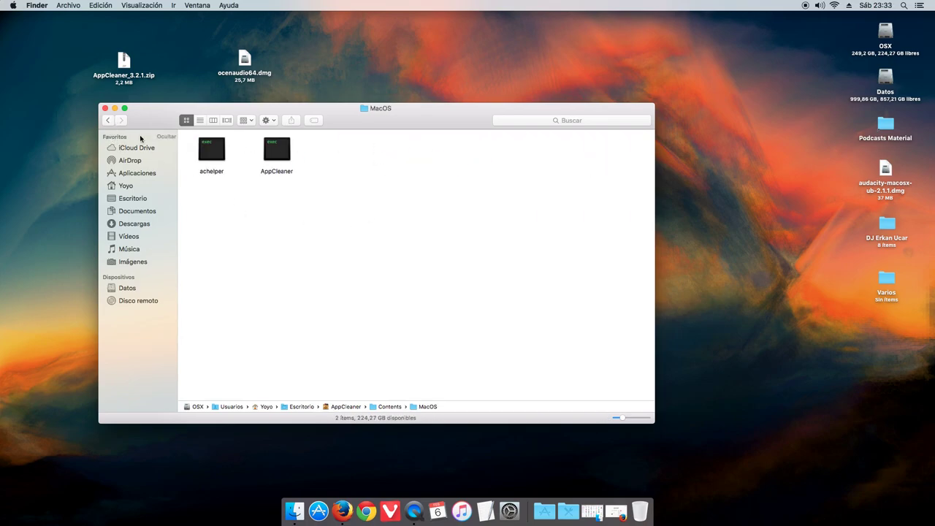
click(108, 120)
double_click(599, 154)
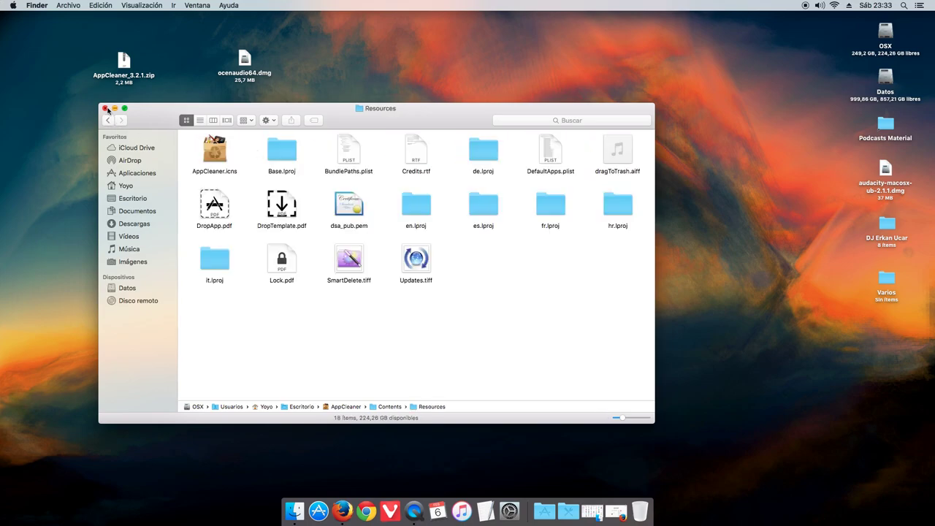
click(104, 108)
- Move the AppCleaner app from the desktop into the restored Aplicaciones folder, replacing the existing copy, and close the window
click(142, 125)
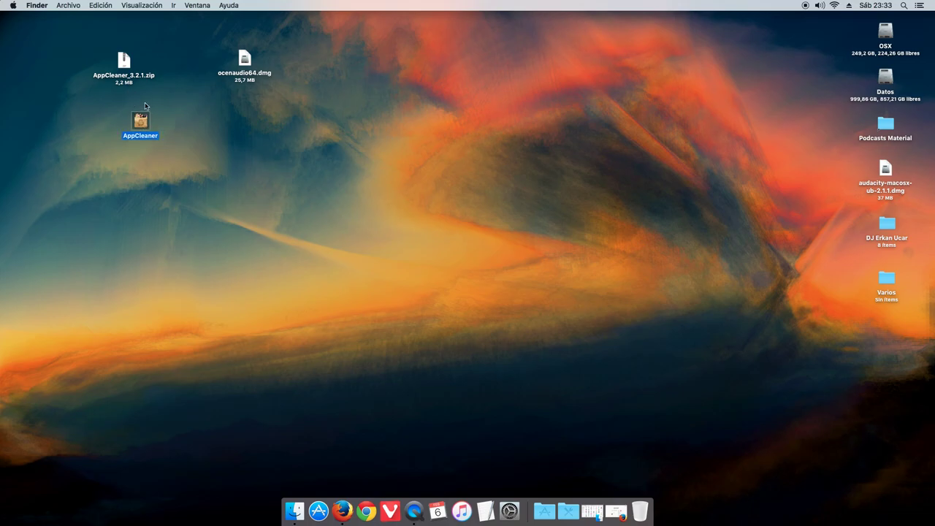
drag(141, 123, 186, 124)
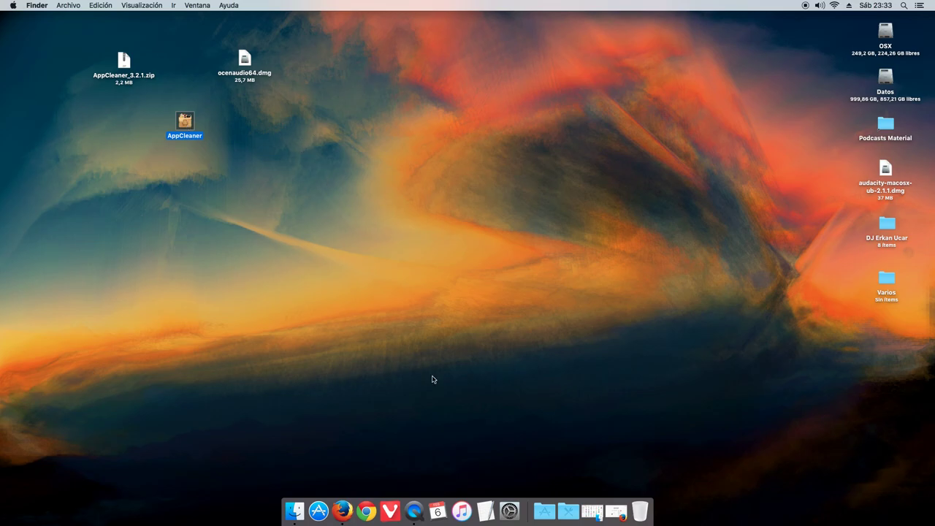
click(593, 511)
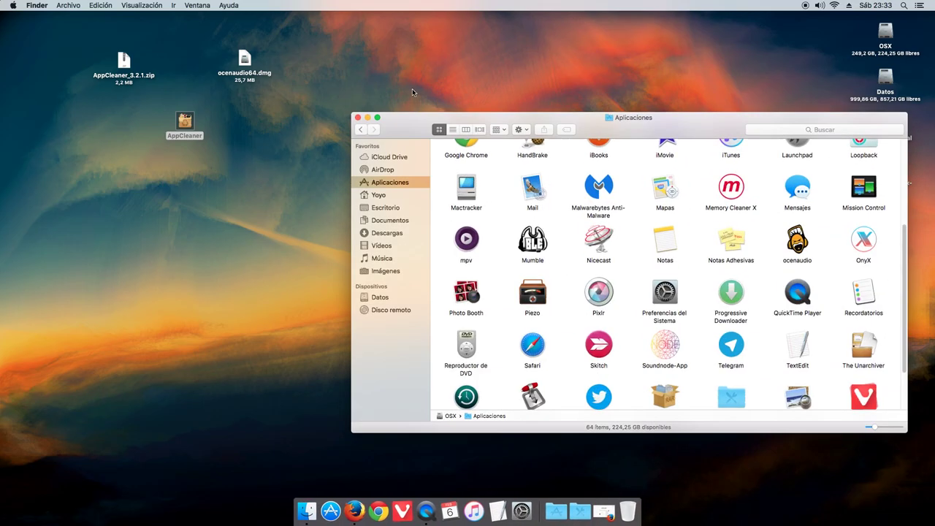
drag(416, 119, 461, 109)
drag(187, 124, 629, 263)
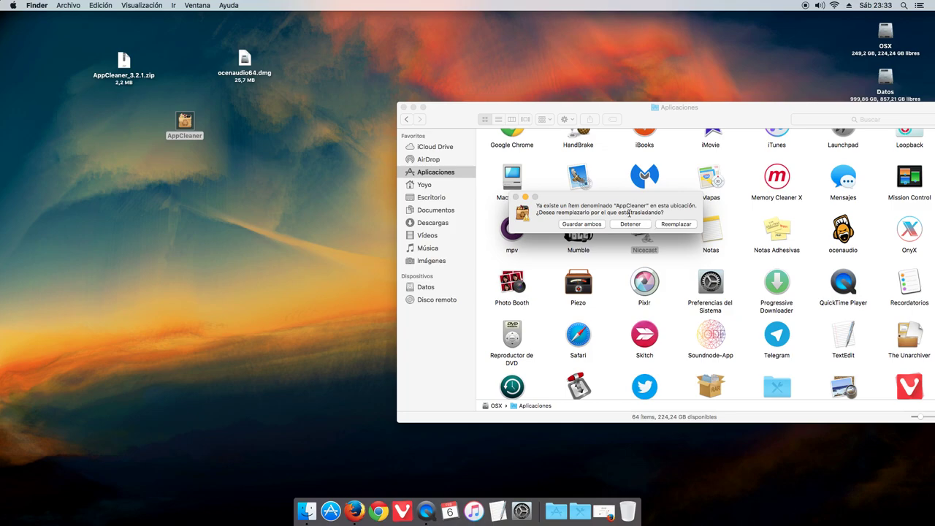
click(674, 224)
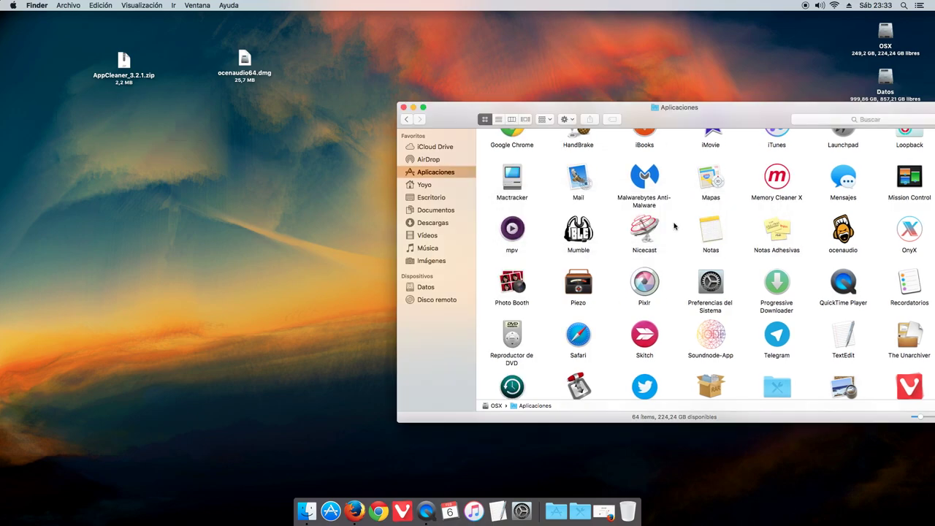
click(403, 107)
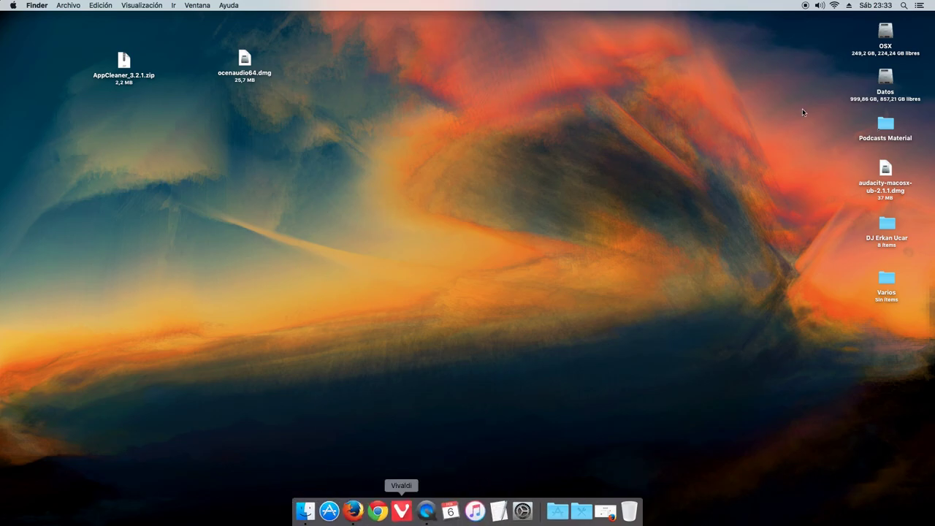
- Open the Varios folder, switch its window to Aplicaciones, and place the window below the desktop's installer files
double_click(883, 278)
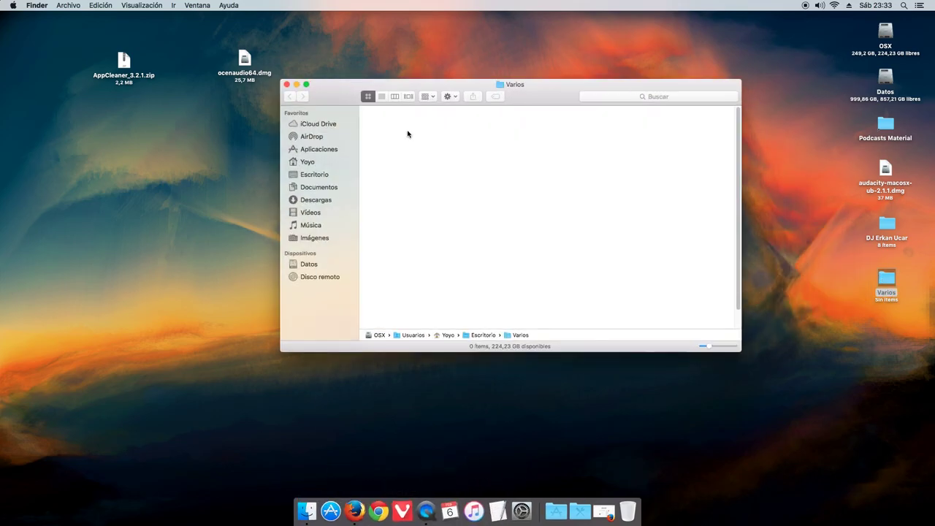
click(319, 151)
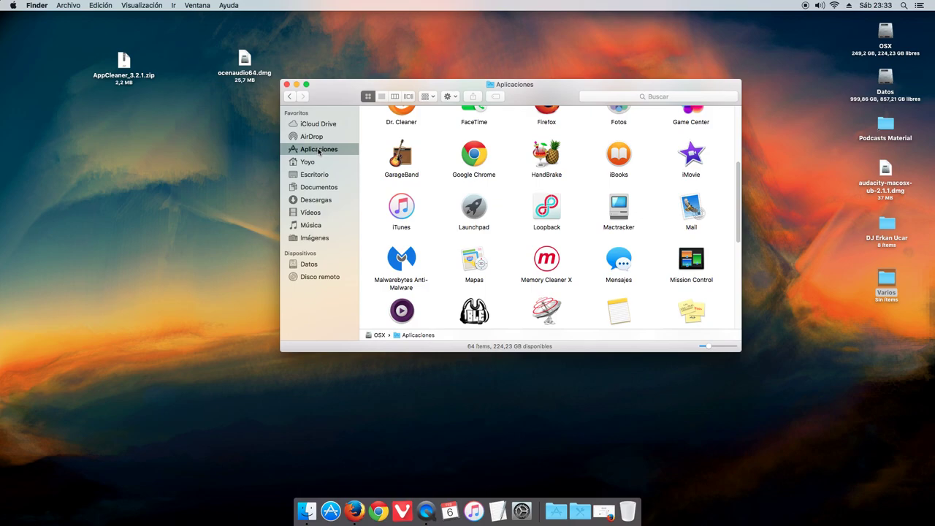
drag(356, 95, 146, 152)
scroll(233, 273, up, 5)
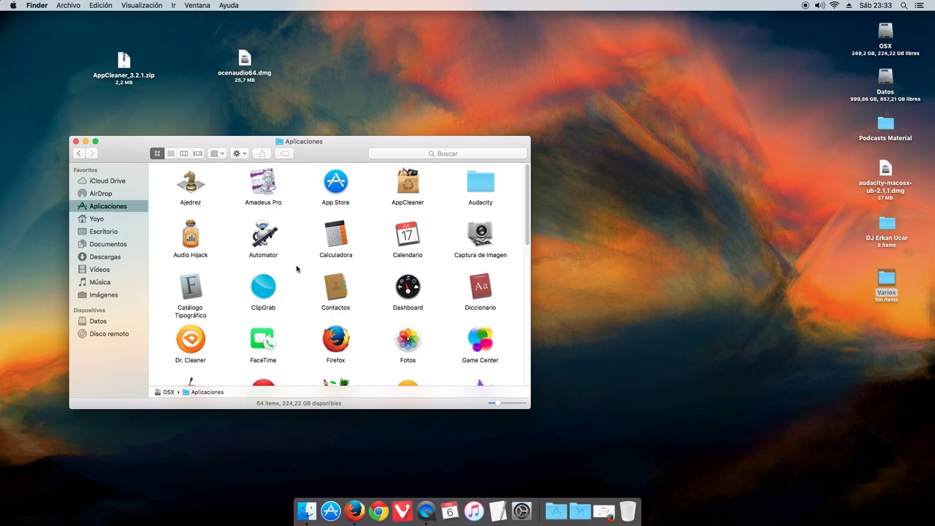
- Look through the installed apps in Aplicaciones, select AppCleaner, and close the window
scroll(298, 267, down, 1)
scroll(292, 266, down, 5)
scroll(271, 267, up, 2)
scroll(270, 269, up, 3)
drag(335, 284, 629, 499)
scroll(307, 292, down, 3)
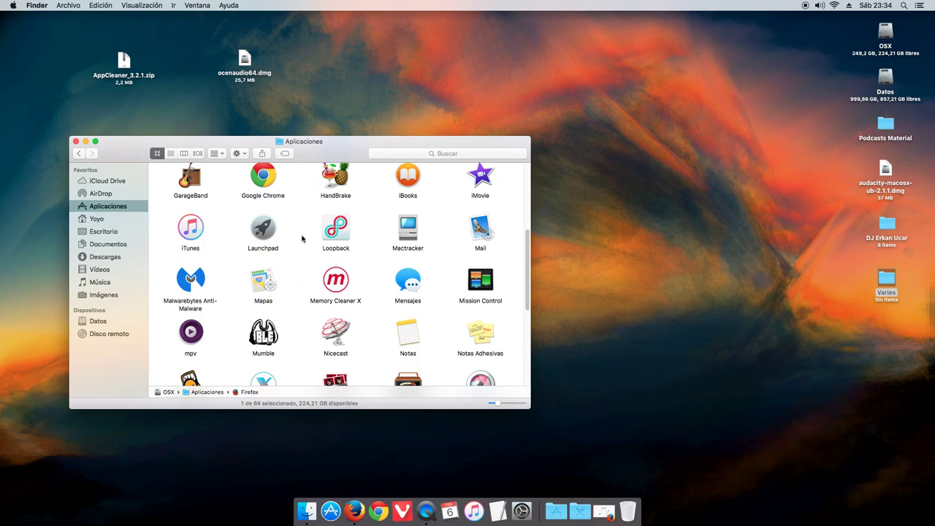
scroll(301, 239, up, 5)
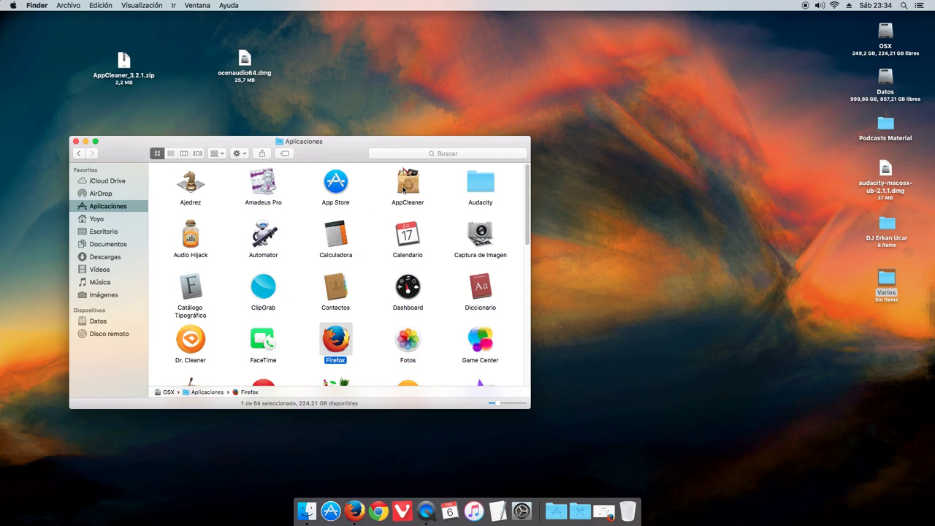
click(404, 189)
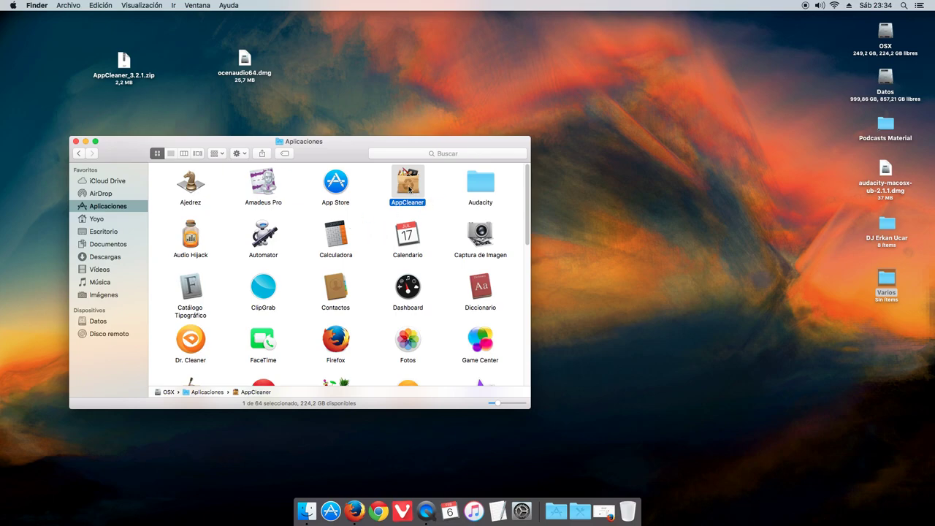
click(76, 141)
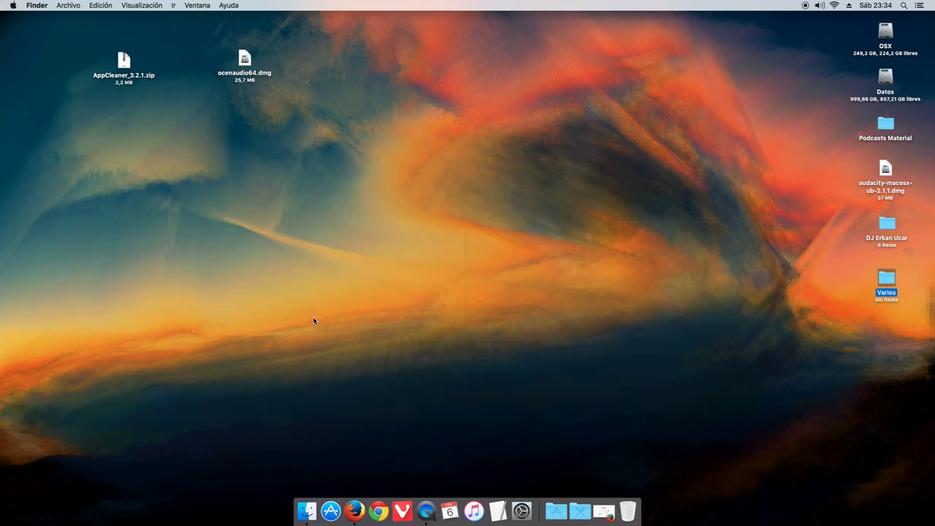
- Launch AppCleaner from the Dock's Aplicaciones stack and place its window over the zip and disk image files
click(324, 285)
click(556, 512)
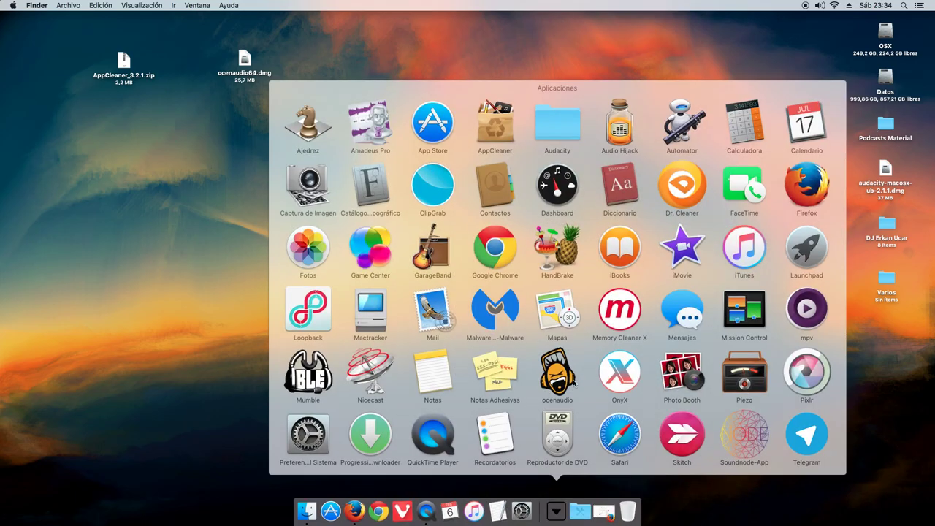
click(494, 126)
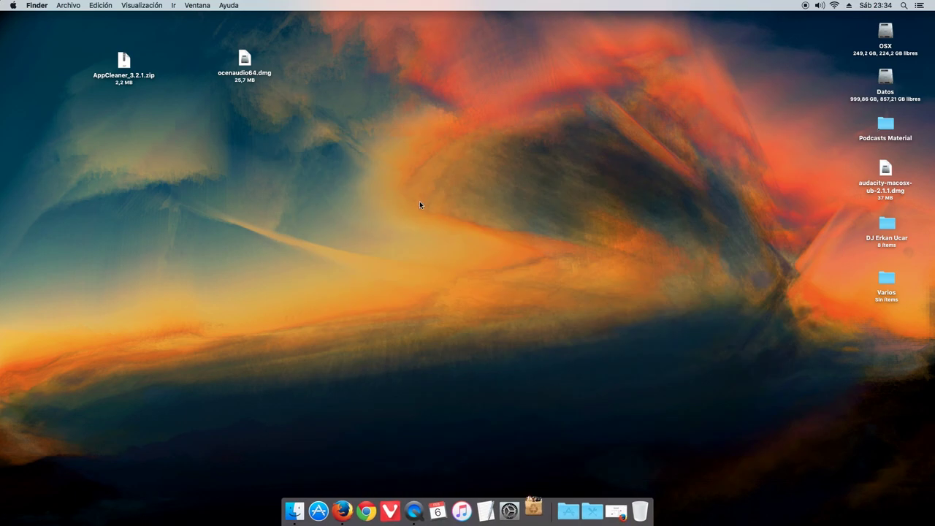
click(538, 175)
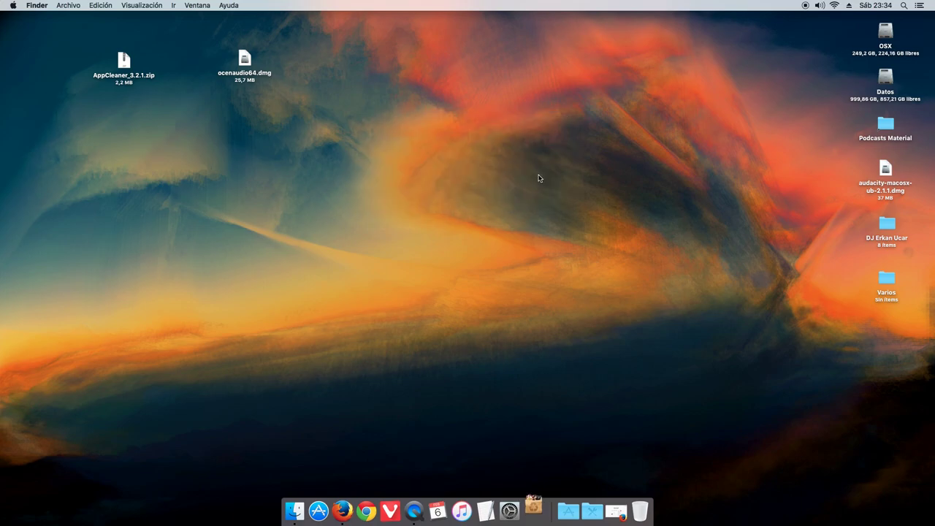
drag(599, 87, 422, 63)
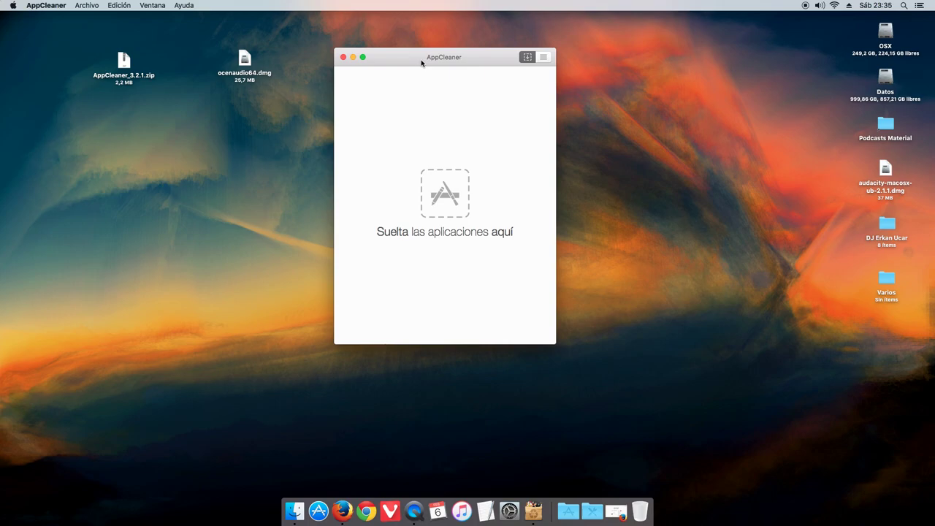
drag(425, 62, 135, 44)
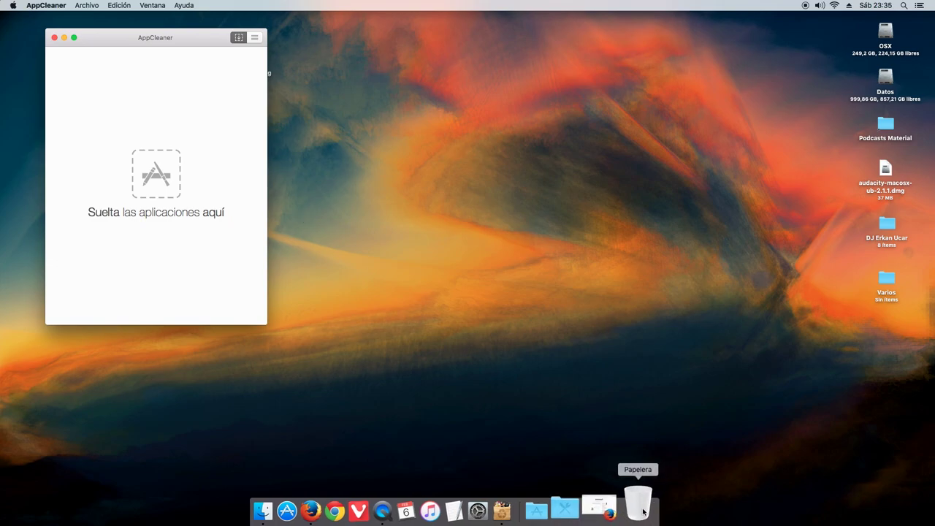
click(293, 510)
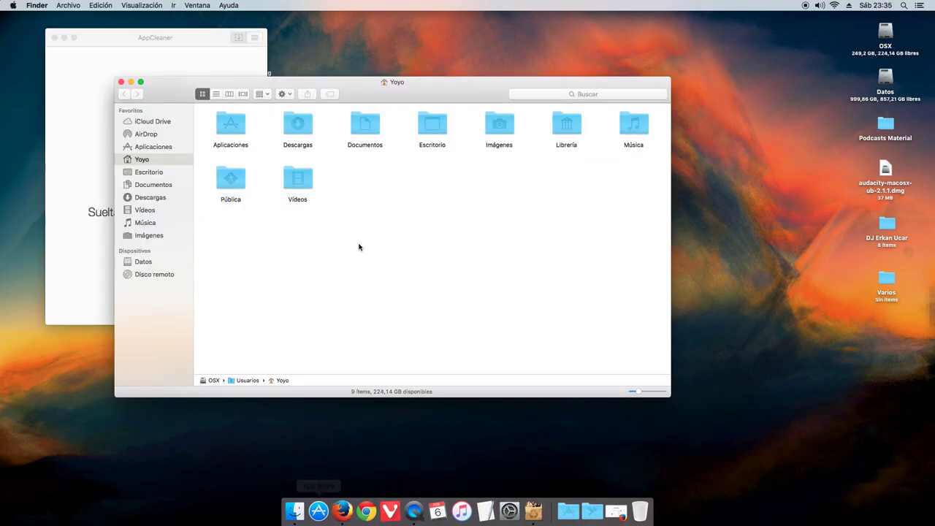
click(121, 82)
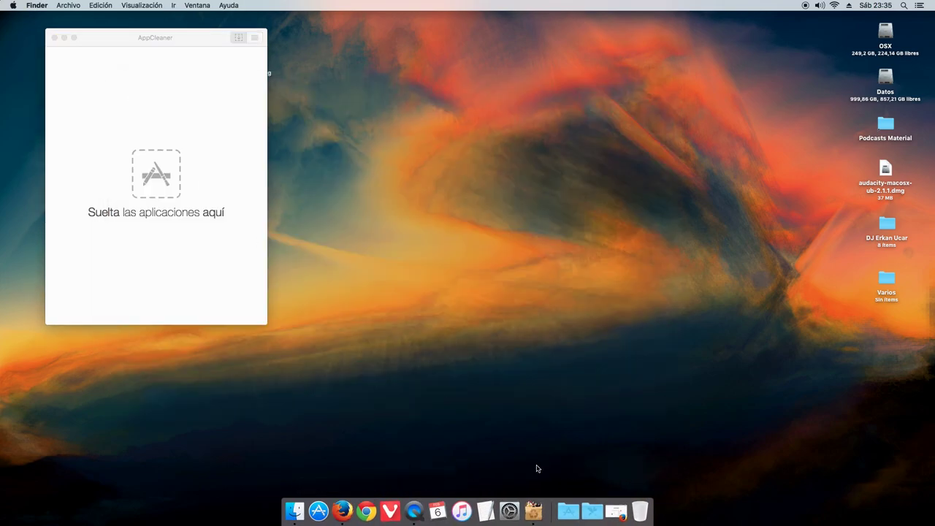
click(566, 504)
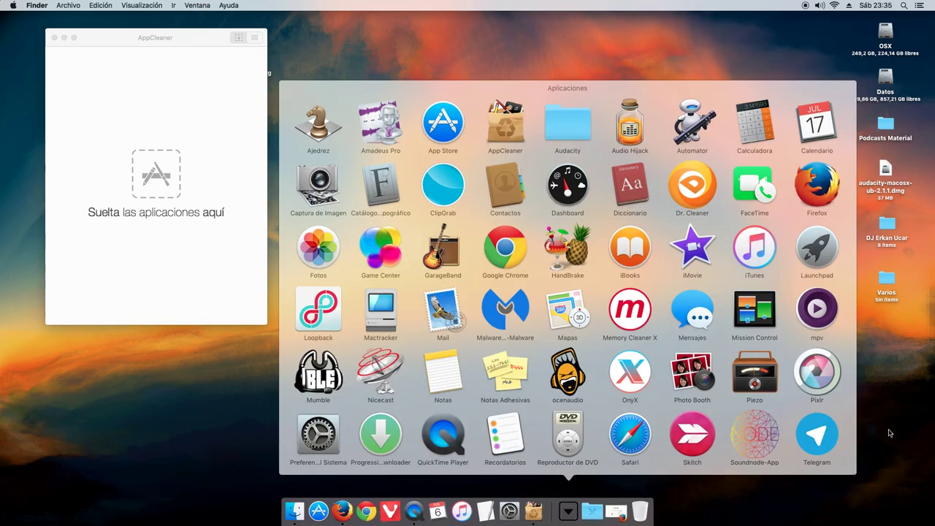
click(890, 433)
- Place ClipGrab from the Dock's Aplicaciones stack on the desktop, then move that desktop item to the trash
click(567, 509)
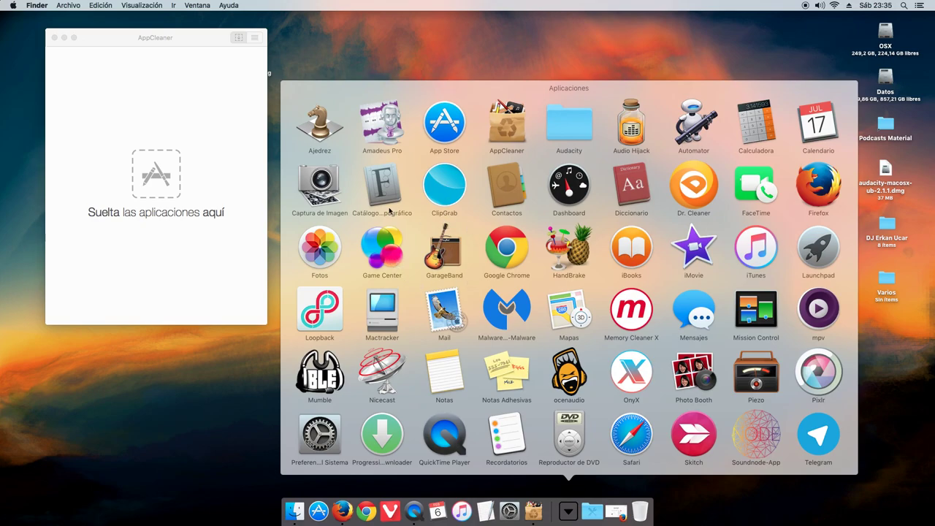
drag(435, 173, 544, 139)
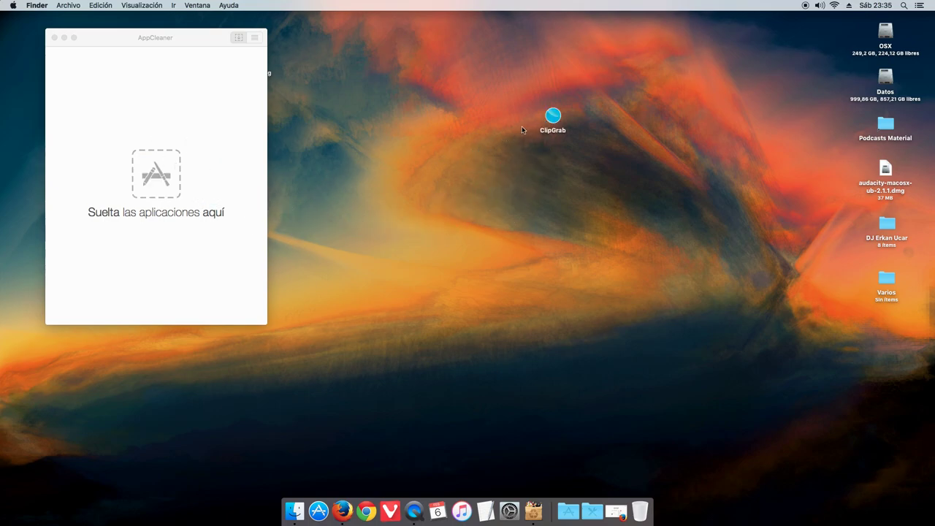
right_click(555, 119)
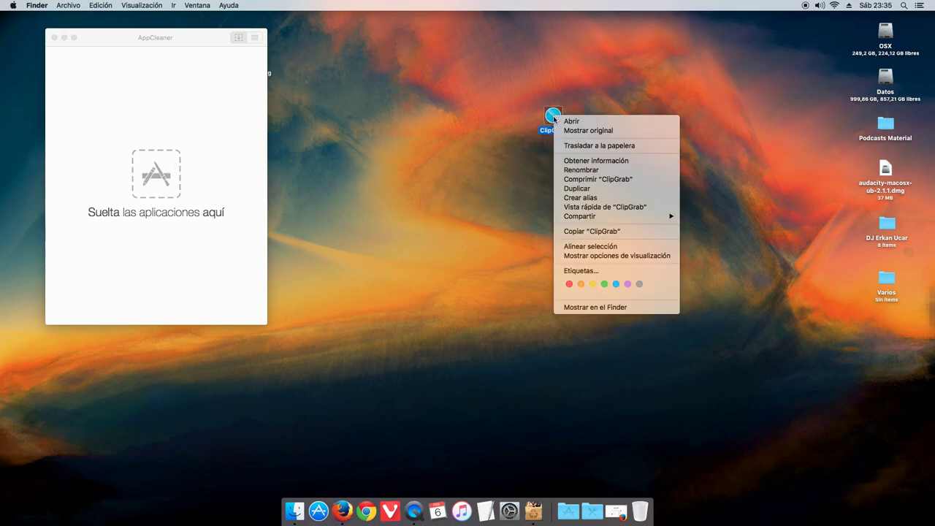
click(582, 147)
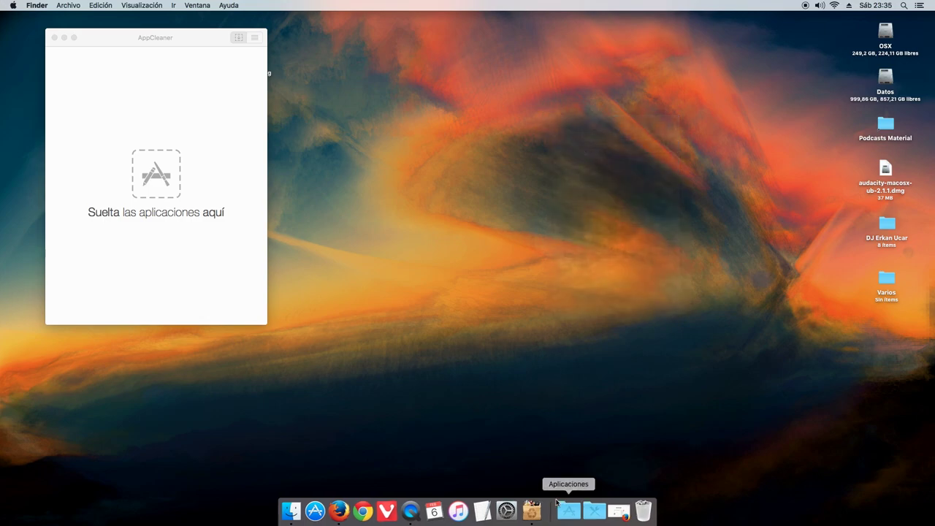
- Open Aplicaciones in a Finder window beside AppCleaner, make the window smaller, and minimize it
click(304, 506)
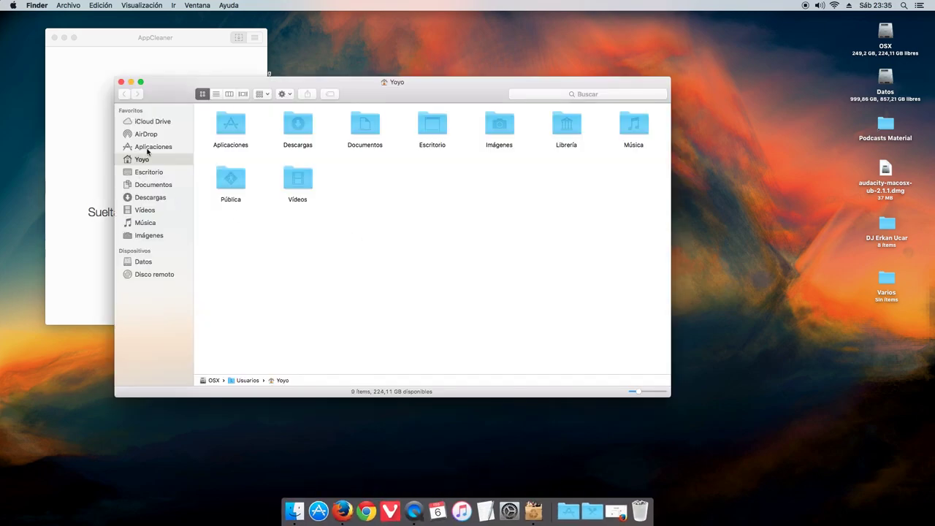
click(150, 148)
drag(178, 95, 372, 104)
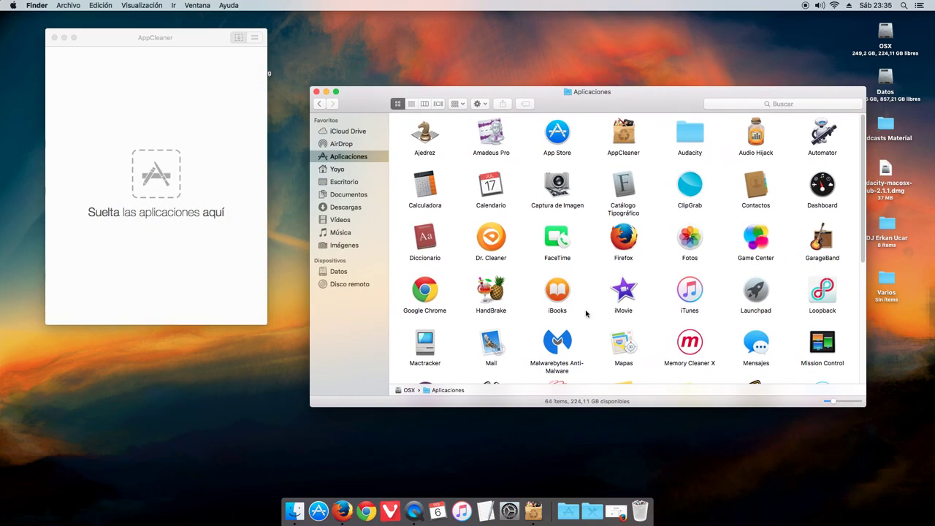
drag(865, 406, 759, 374)
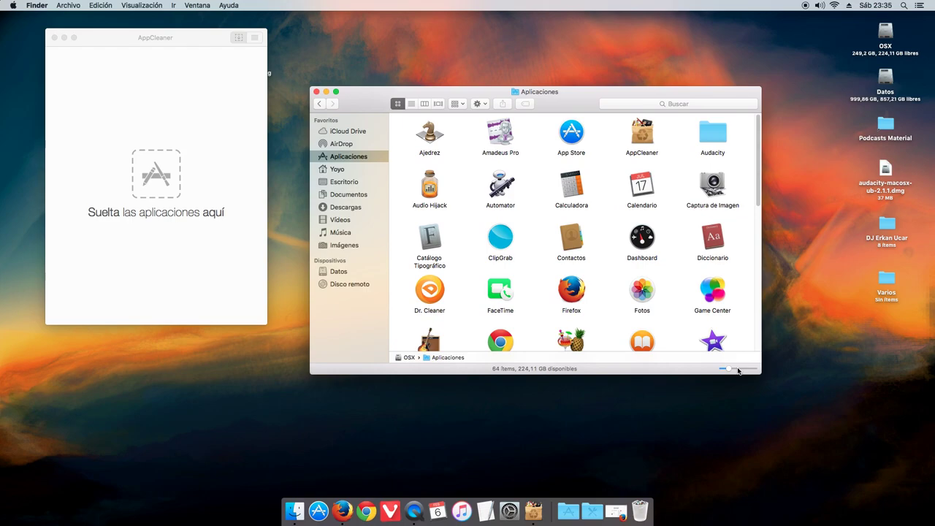
click(325, 92)
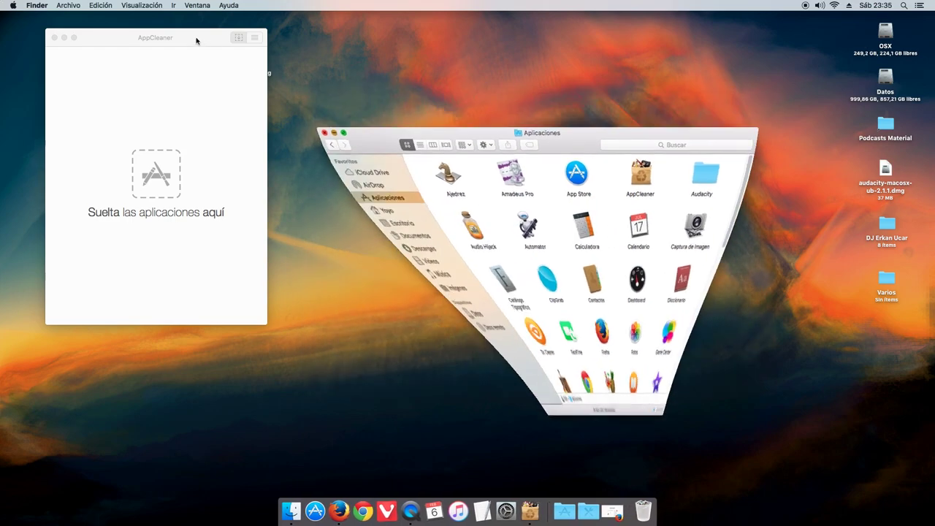
- Look up ClipGrab's related files in AppCleaner's application list, cancel the removal, and return to the drop area
drag(176, 36, 157, 40)
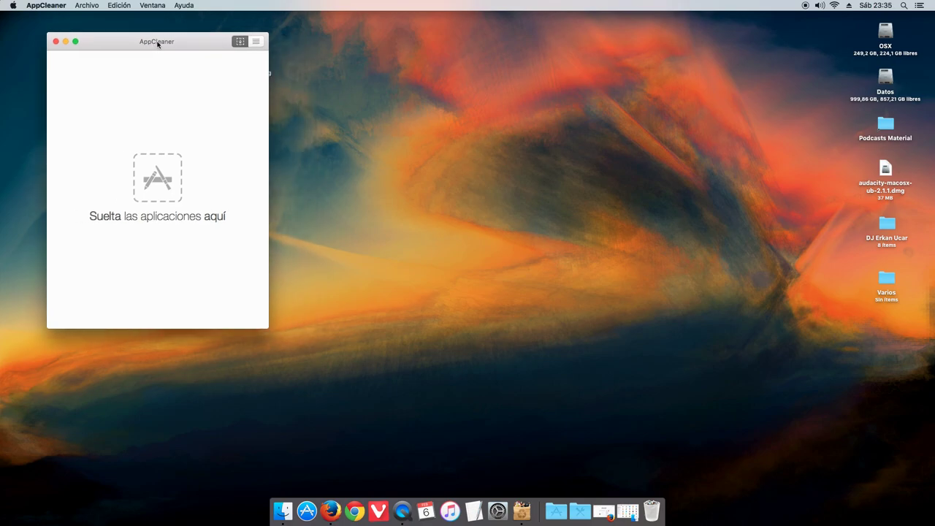
click(256, 42)
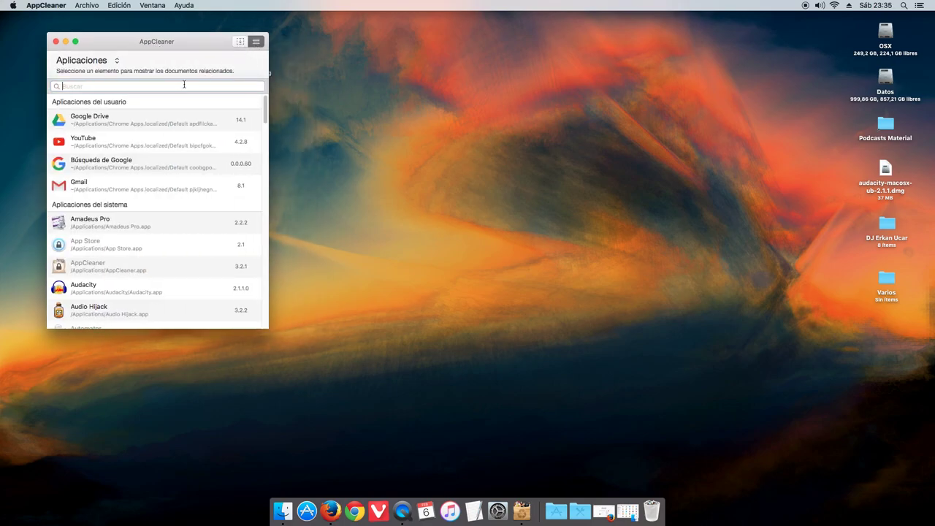
scroll(144, 181, down, 2)
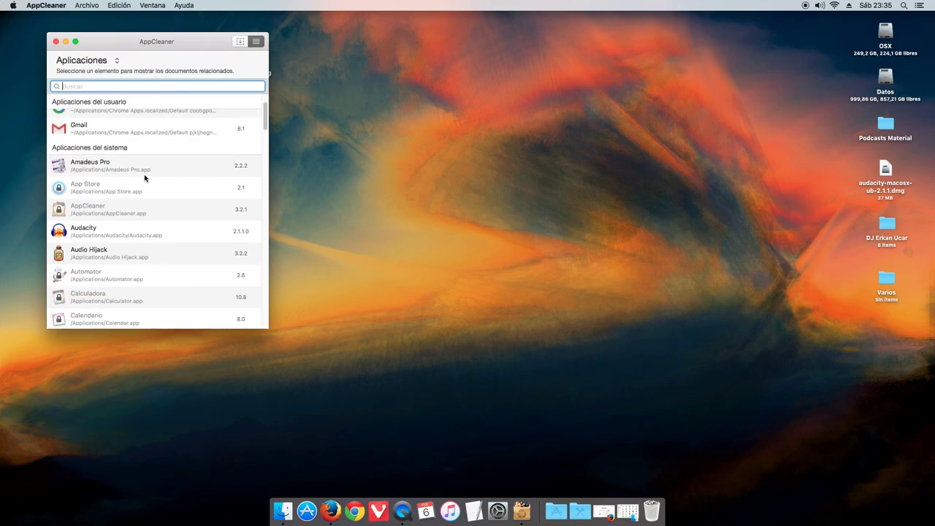
scroll(144, 178, down, 6)
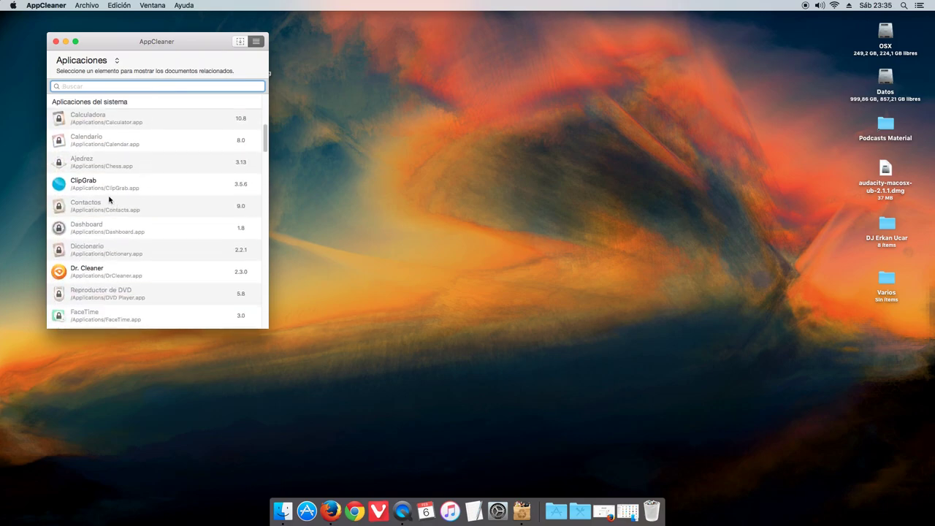
click(101, 187)
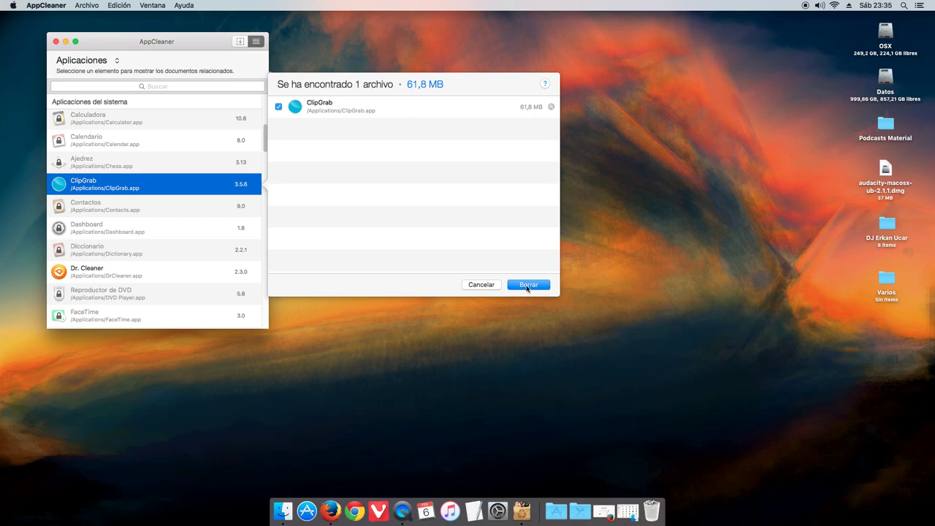
click(484, 285)
click(241, 44)
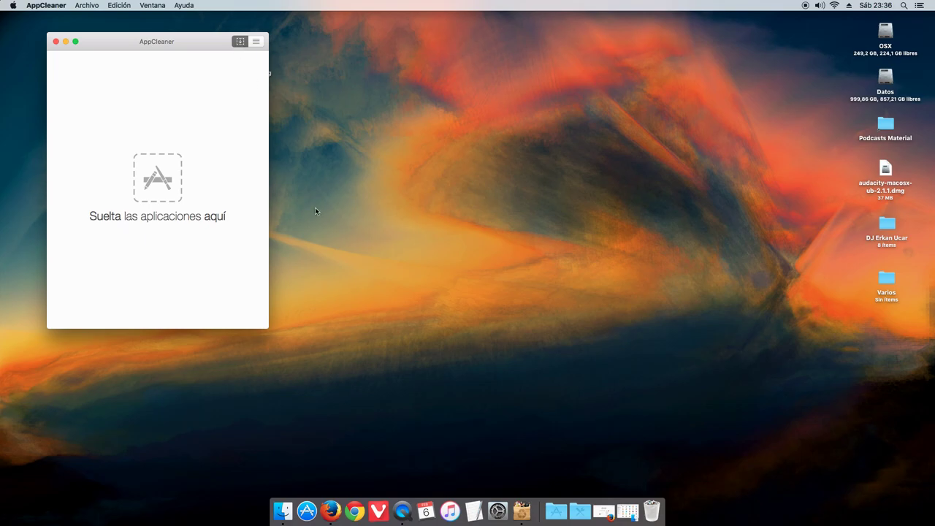
- Restore the minimized Aplicaciones window and arrange it side by side with the AppCleaner window
click(629, 505)
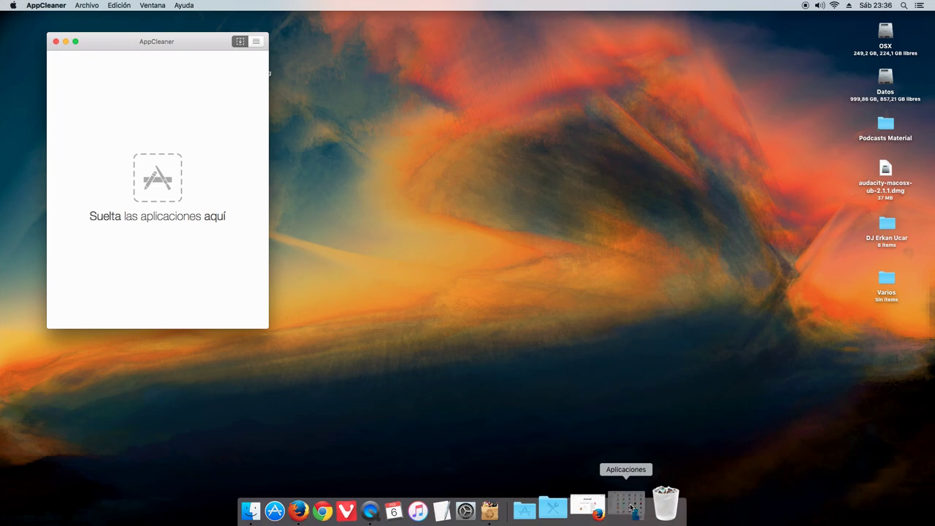
drag(374, 98, 390, 60)
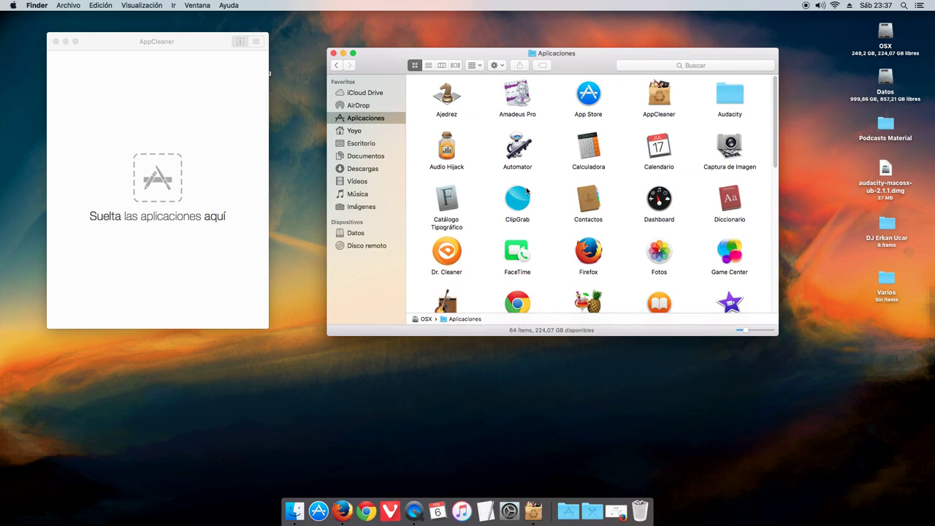
click(167, 42)
drag(168, 42, 139, 49)
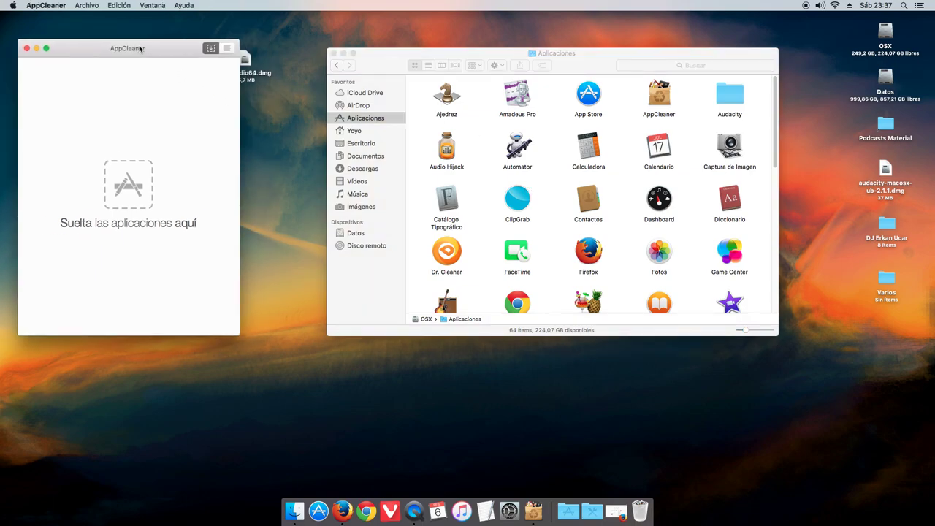
drag(391, 62, 361, 56)
mouse_move(118, 51)
mouse_down()
mouse_move(110, 176)
mouse_move(126, 43)
mouse_up()
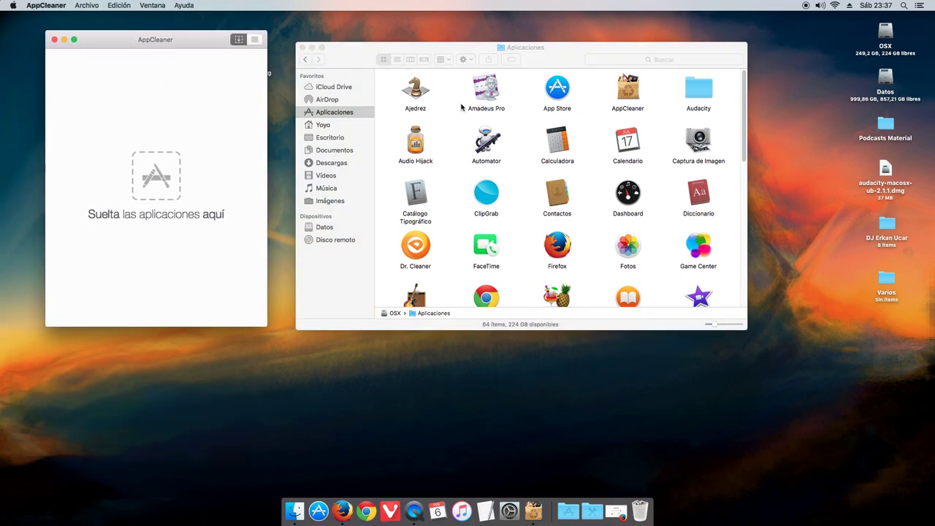
- Find Loopback in the Aplicaciones window and drop it into AppCleaner to list its related files
scroll(626, 227, down, 1)
scroll(626, 226, down, 10)
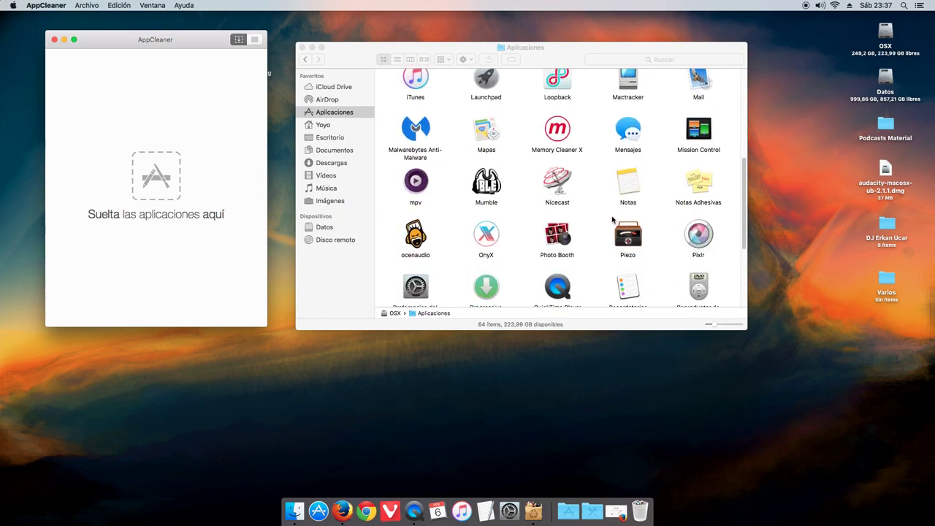
scroll(595, 223, up, 10)
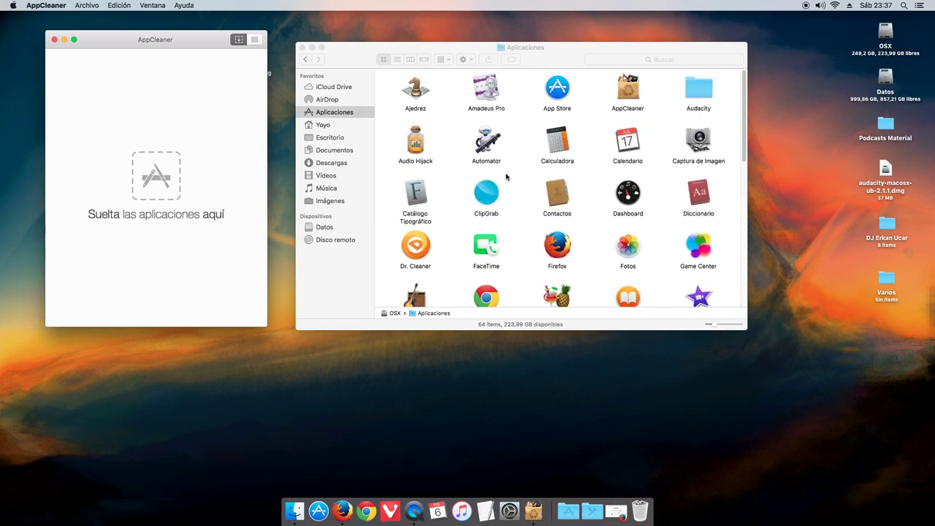
scroll(504, 179, down, 3)
scroll(515, 171, down, 5)
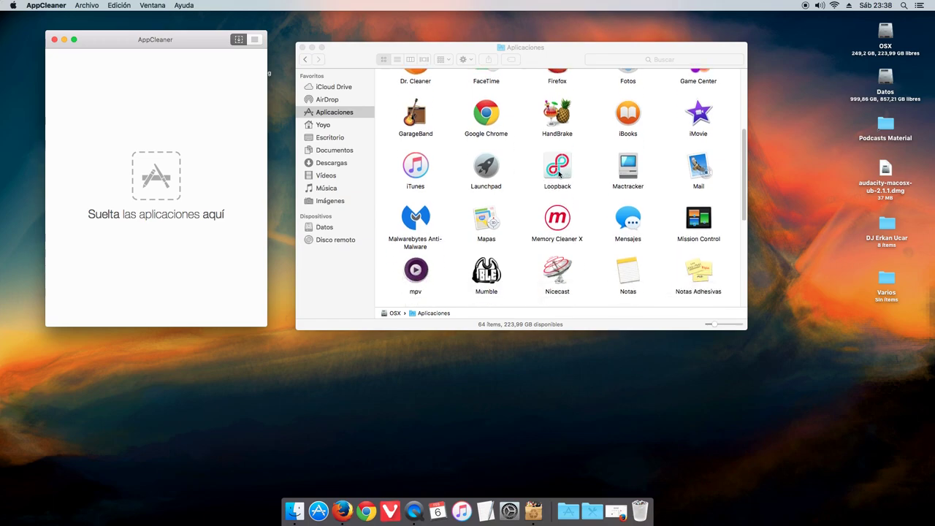
drag(560, 170, 167, 187)
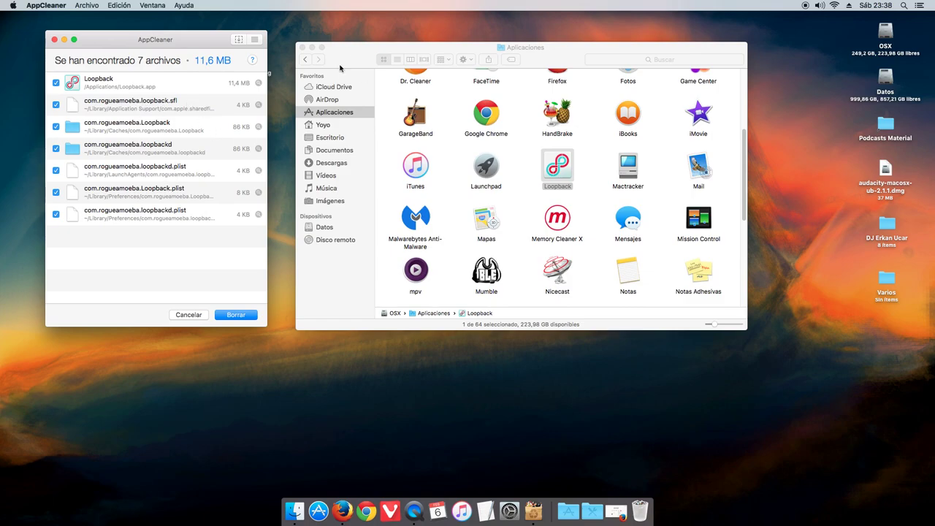
- Move the Aplicaciones window farther from AppCleaner and delete Loopback with all its related files checked
drag(348, 60, 438, 69)
click(106, 86)
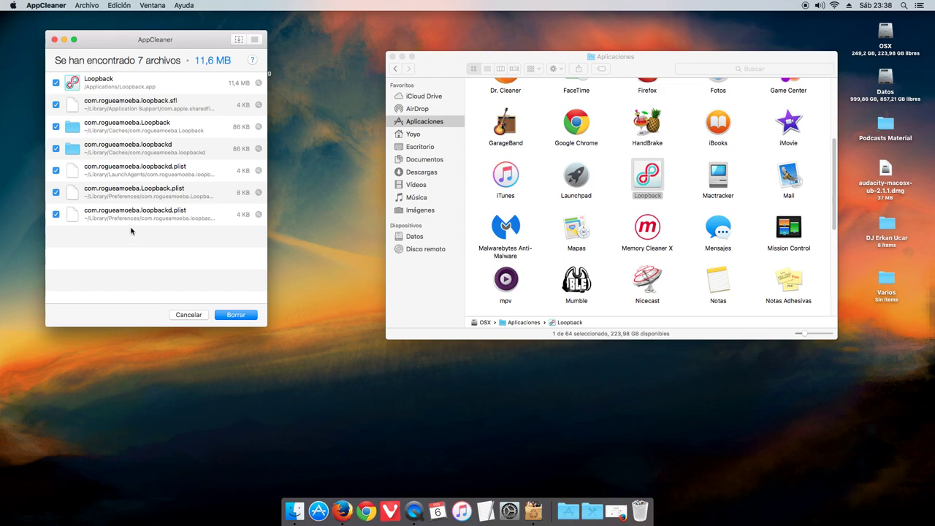
click(57, 214)
click(56, 214)
click(236, 314)
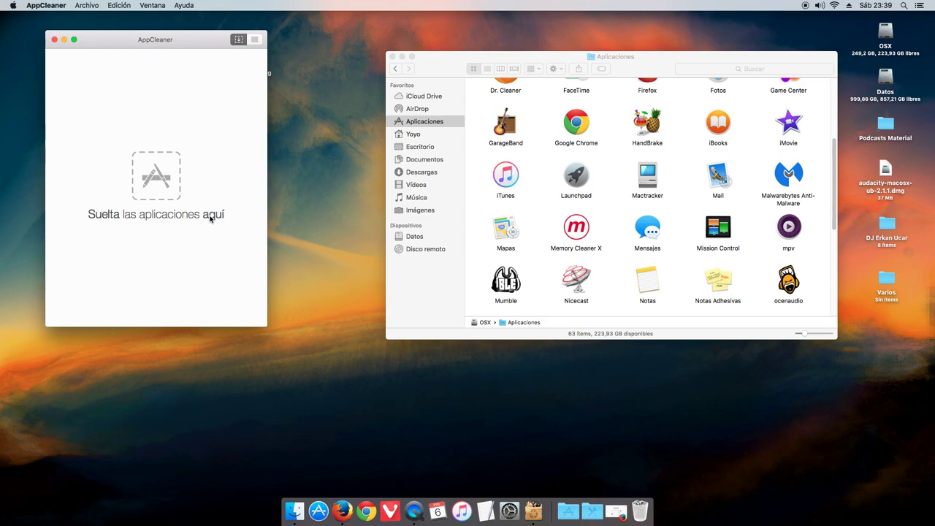
- Drop ocenaudio from Aplicaciones into AppCleaner and delete it together with all its related files
drag(789, 287, 155, 187)
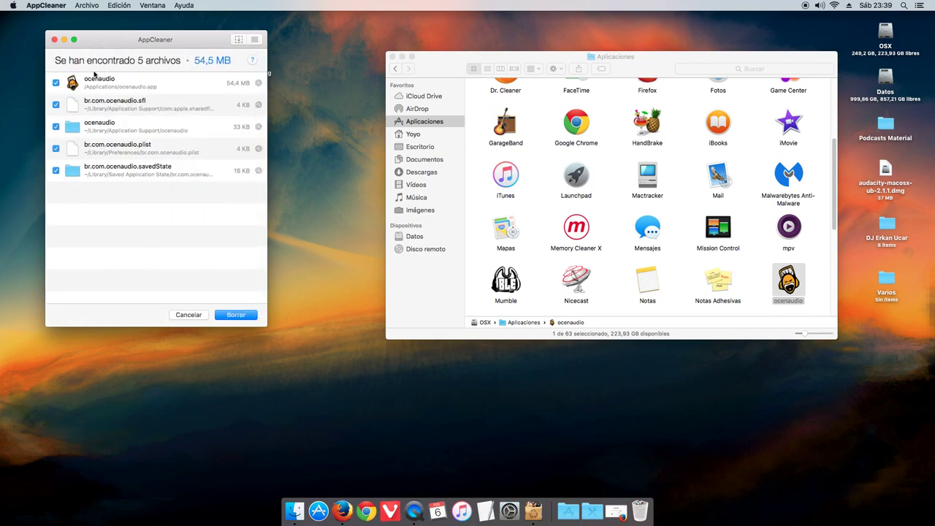
click(114, 84)
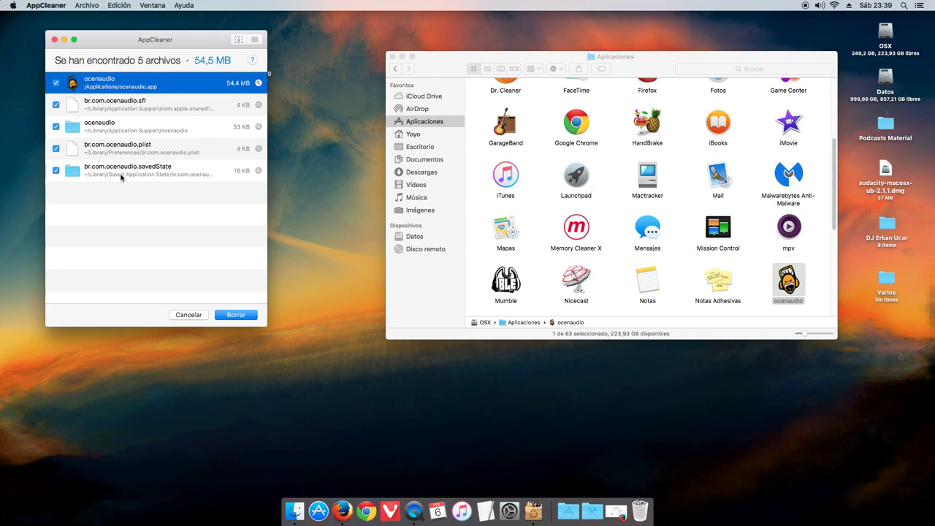
click(240, 315)
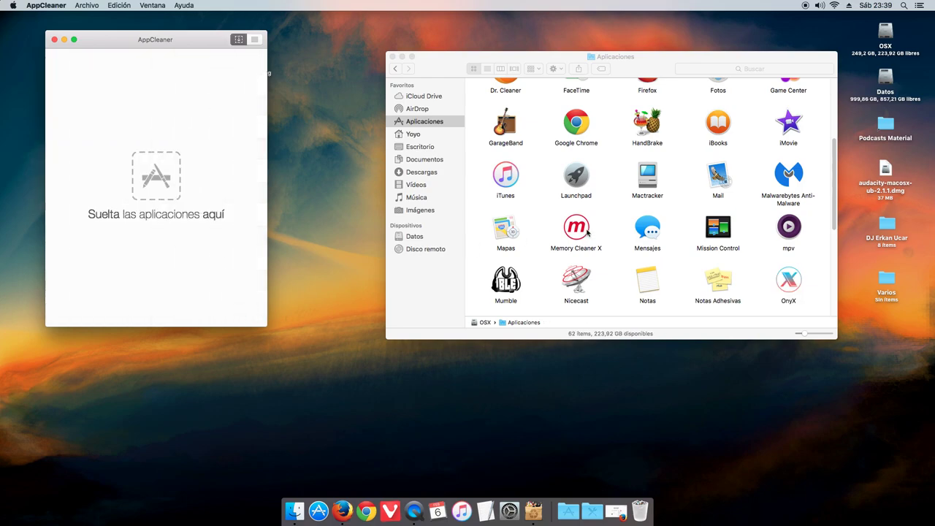
- Look through the remaining apps in Aplicaciones, and place its window closer to AppCleaner at a larger size
scroll(600, 230, up, 5)
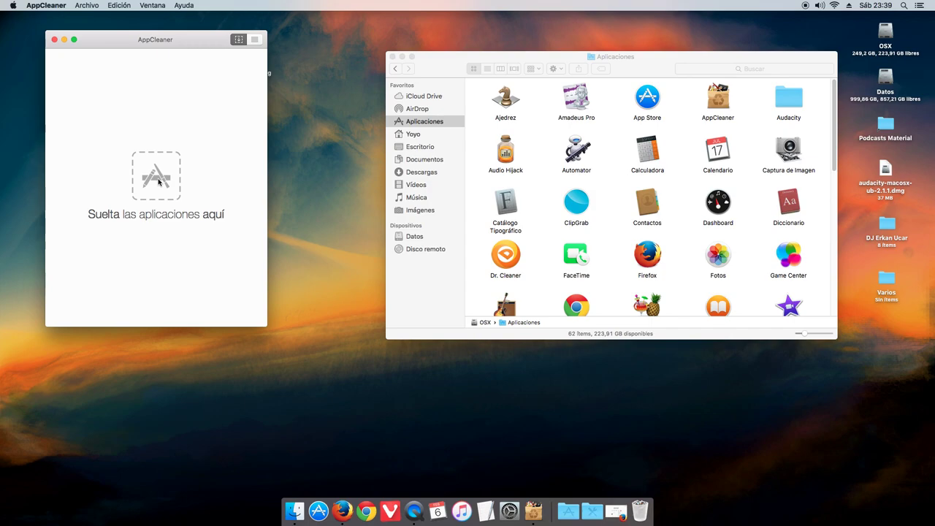
scroll(581, 192, down, 3)
scroll(580, 192, down, 3)
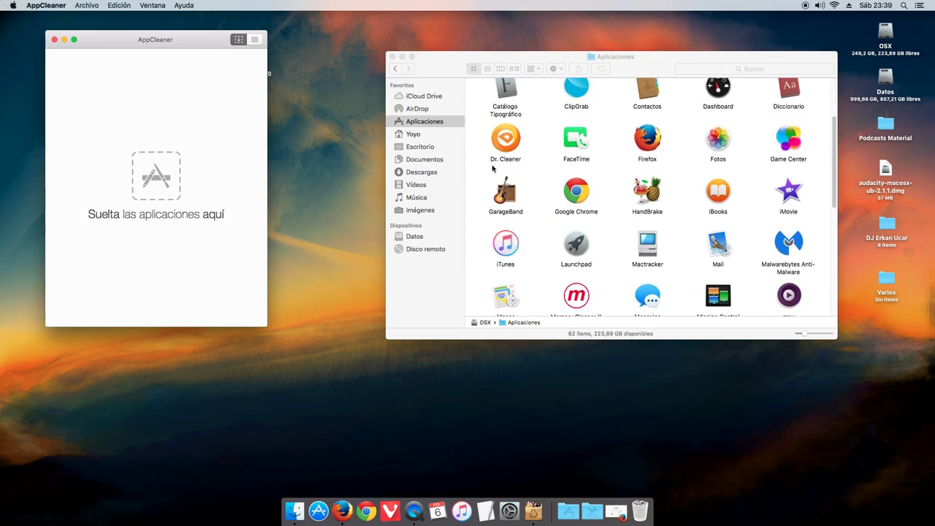
scroll(493, 166, down, 10)
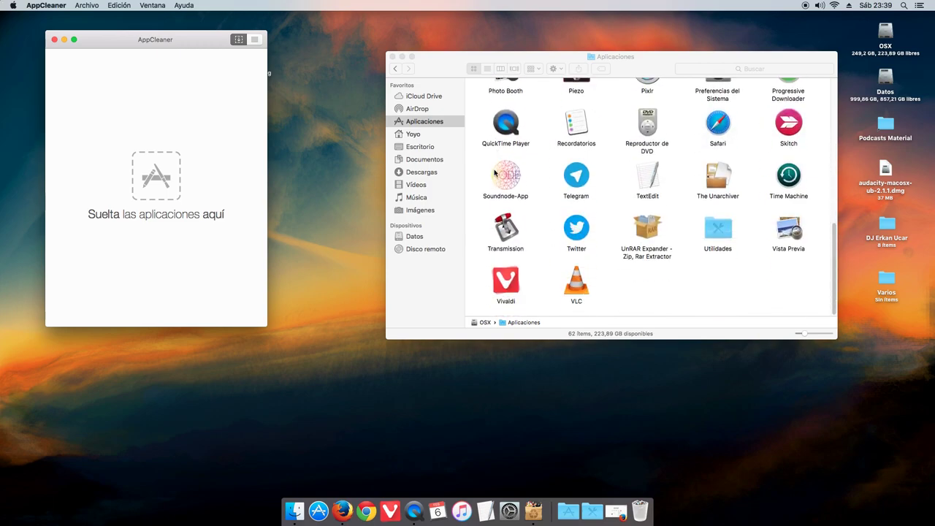
drag(450, 62, 403, 55)
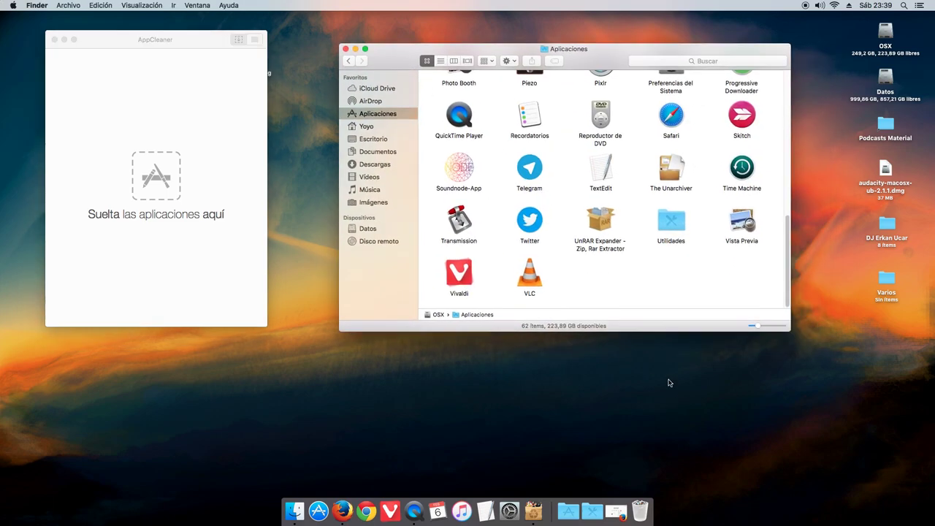
drag(788, 331, 840, 367)
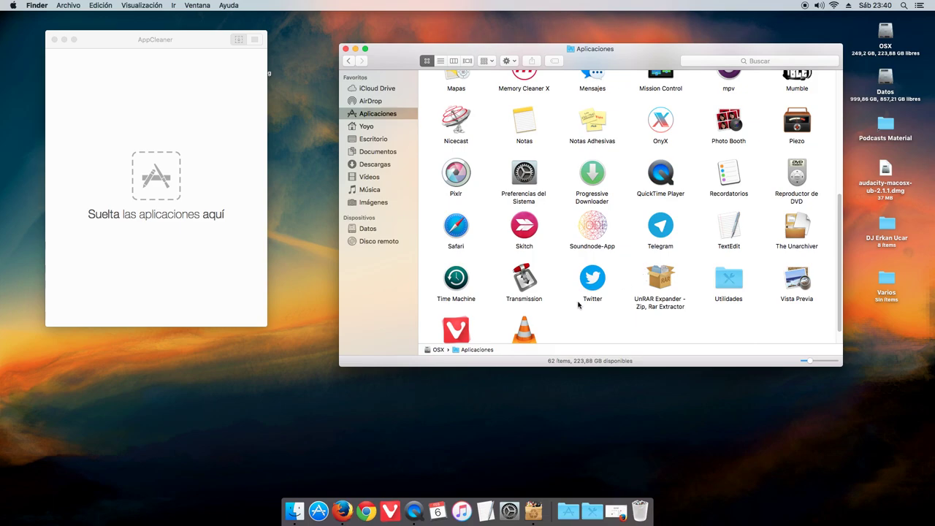
- Open the App Store, make its window narrower and taller to view the featured apps, and close it
click(322, 494)
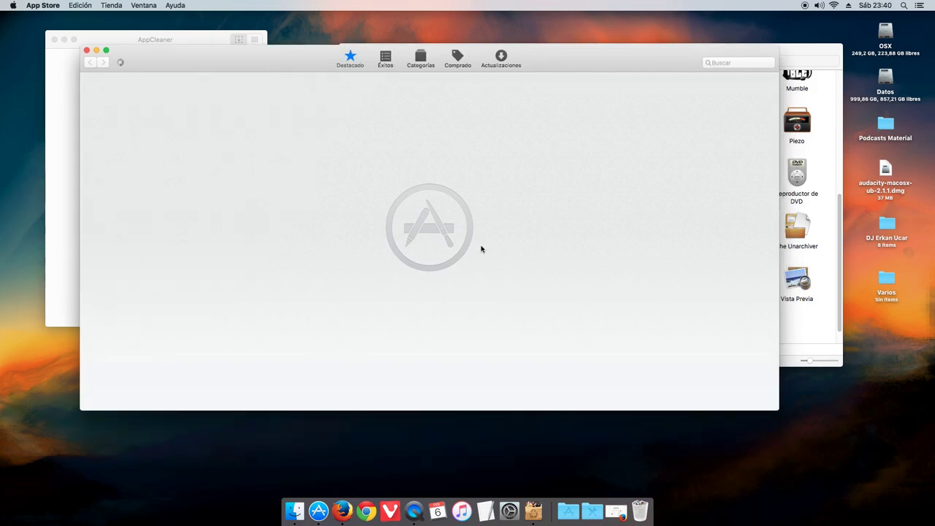
drag(778, 409, 707, 438)
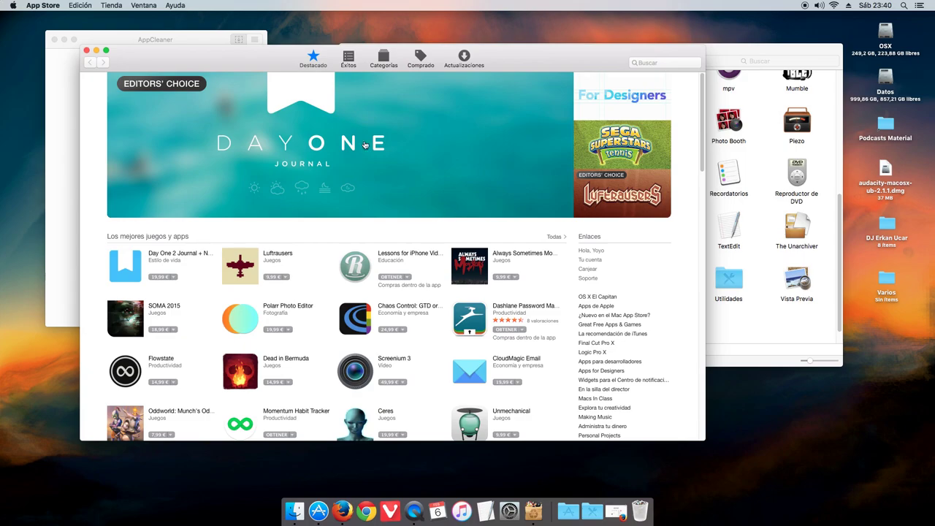
click(87, 51)
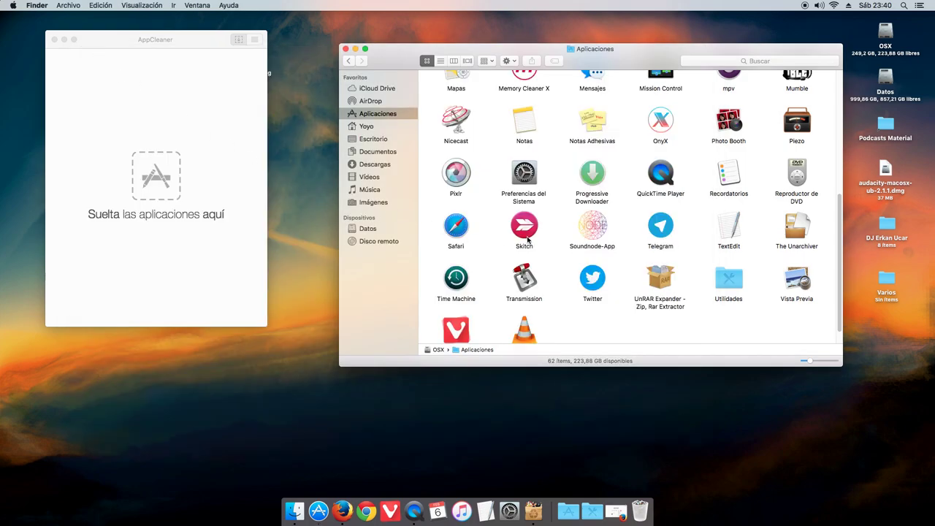
- Drop mpv from Aplicaciones into AppCleaner to list its related files, and cancel the removal
scroll(541, 239, up, 1)
scroll(541, 239, up, 5)
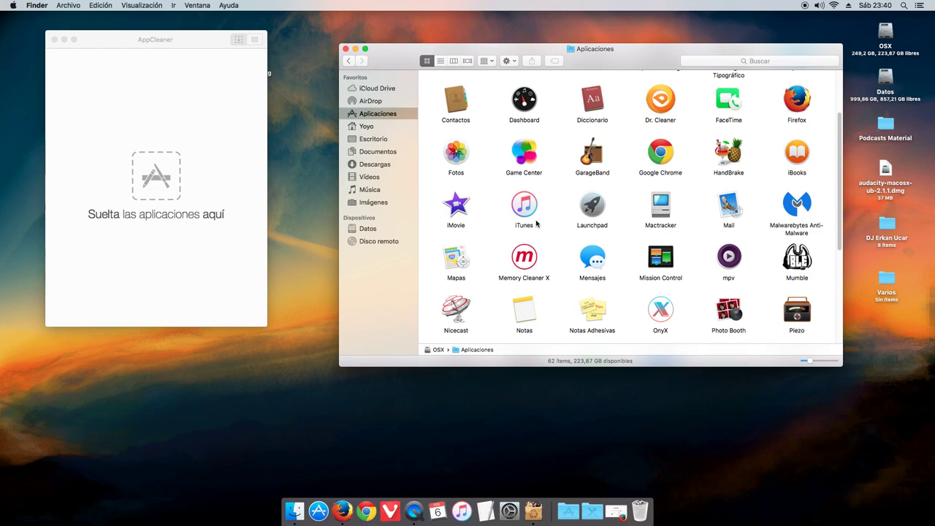
scroll(534, 223, up, 1)
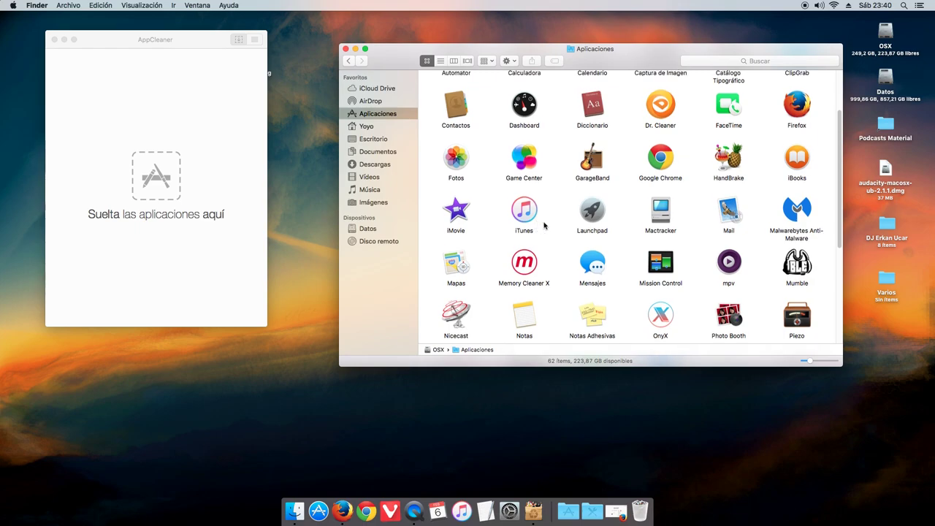
drag(728, 261, 152, 185)
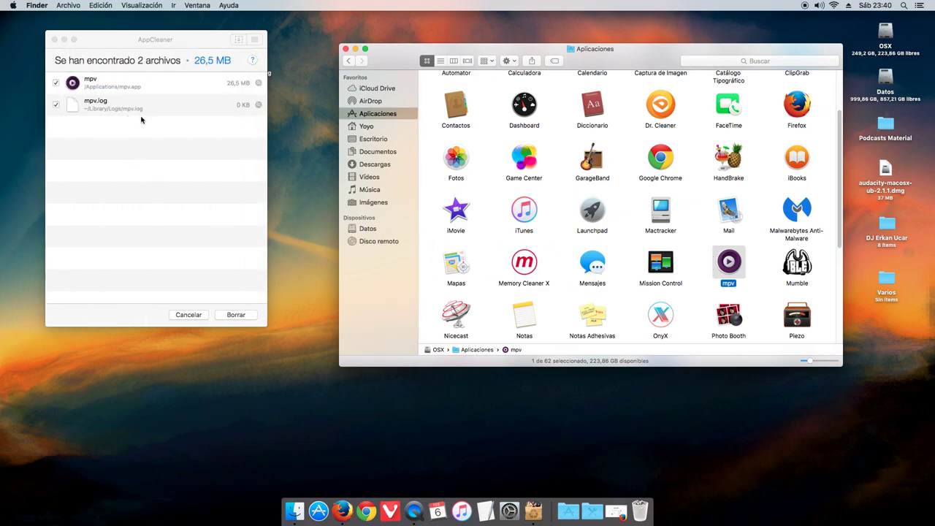
click(188, 315)
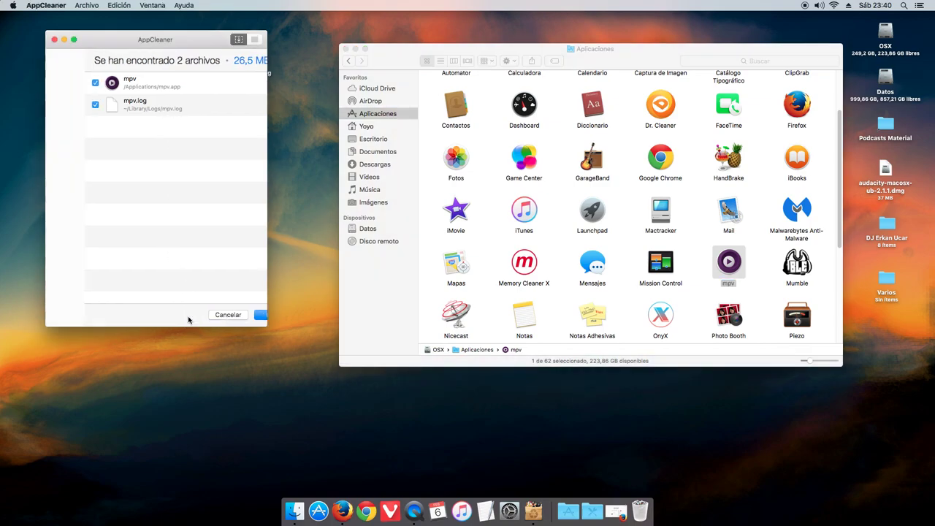
- Try to drop iTunes into AppCleaner, and review the protected-application settings in the General preferences before closing them
scroll(541, 266, up, 1)
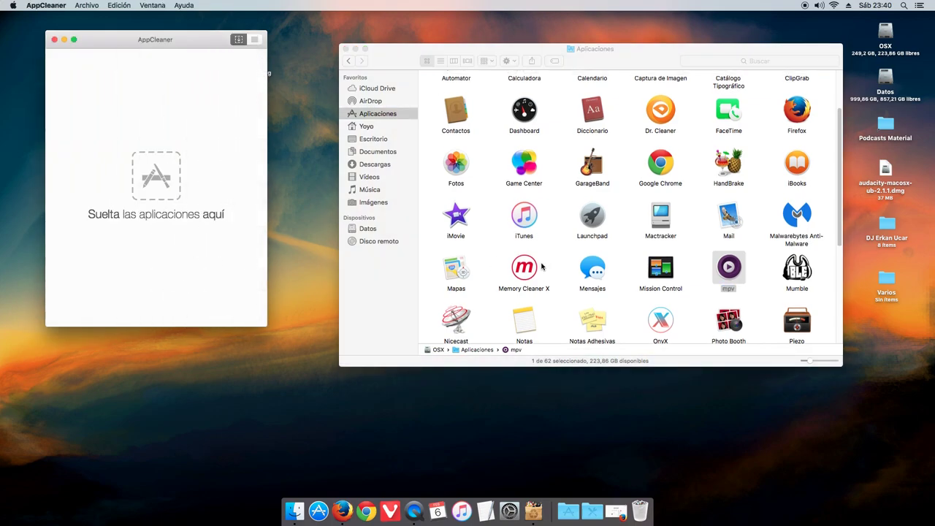
drag(521, 218, 160, 171)
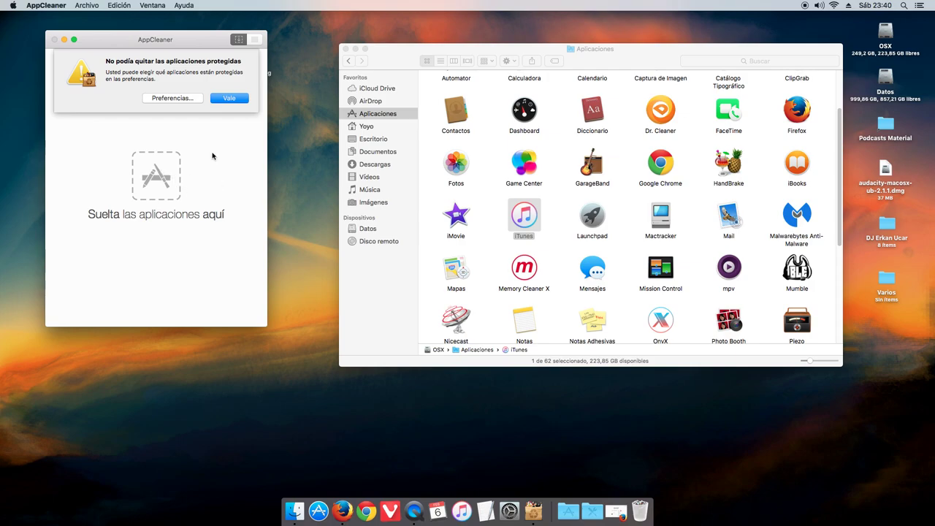
click(174, 98)
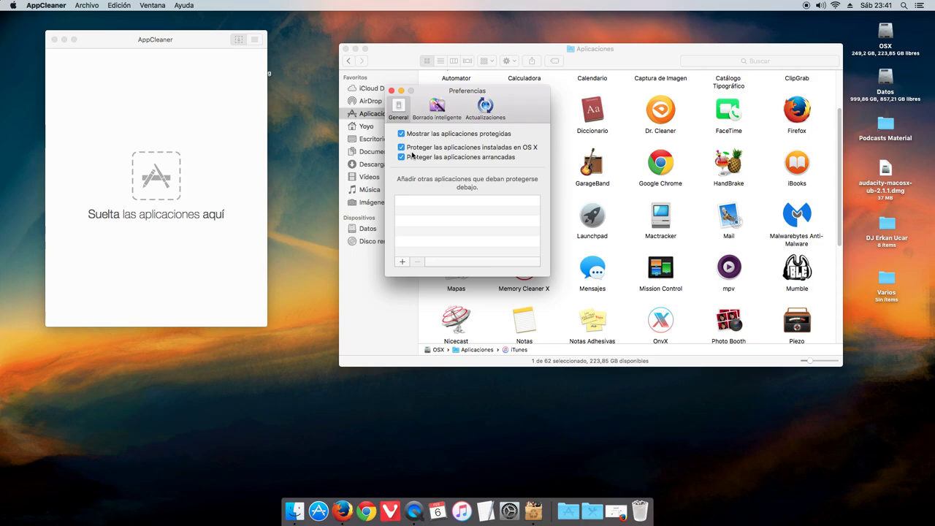
click(391, 91)
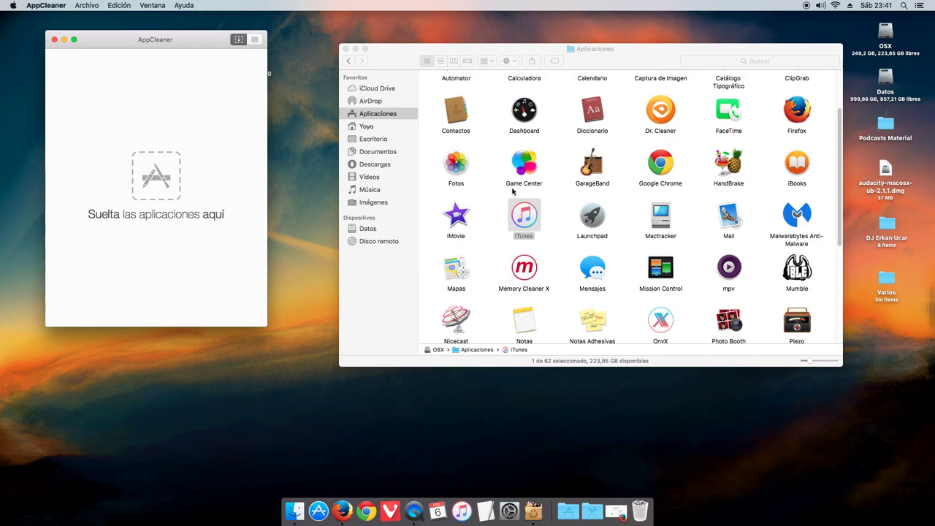
- Drop ClipGrab from Aplicaciones into AppCleaner to check its related files, and cancel without deleting it
scroll(551, 209, up, 3)
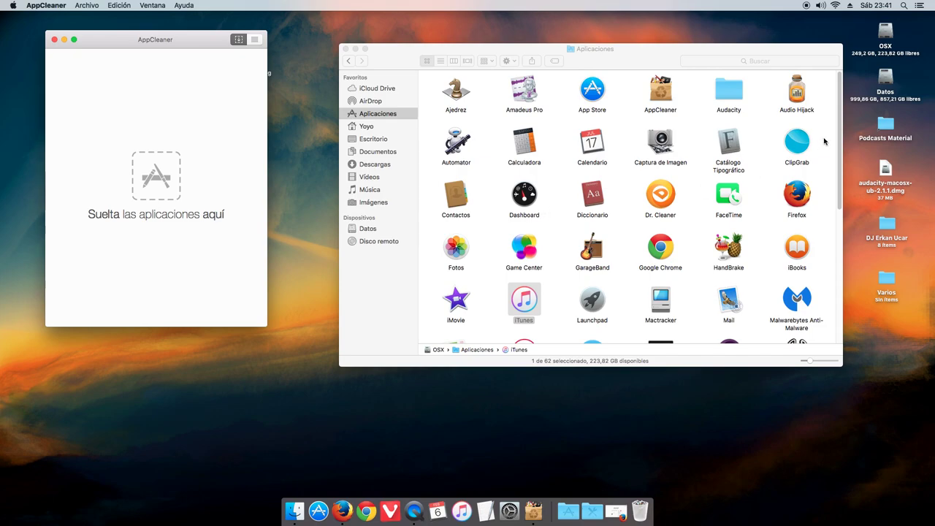
drag(794, 151, 169, 175)
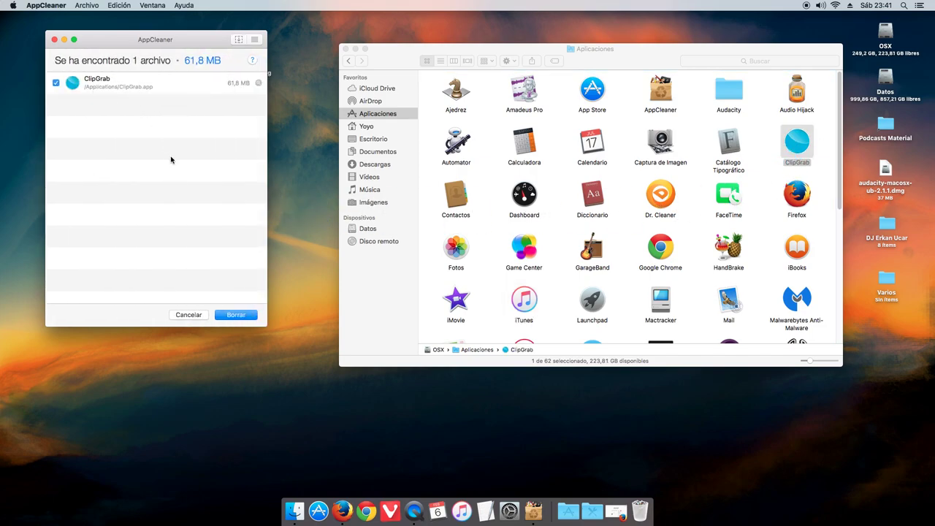
click(187, 314)
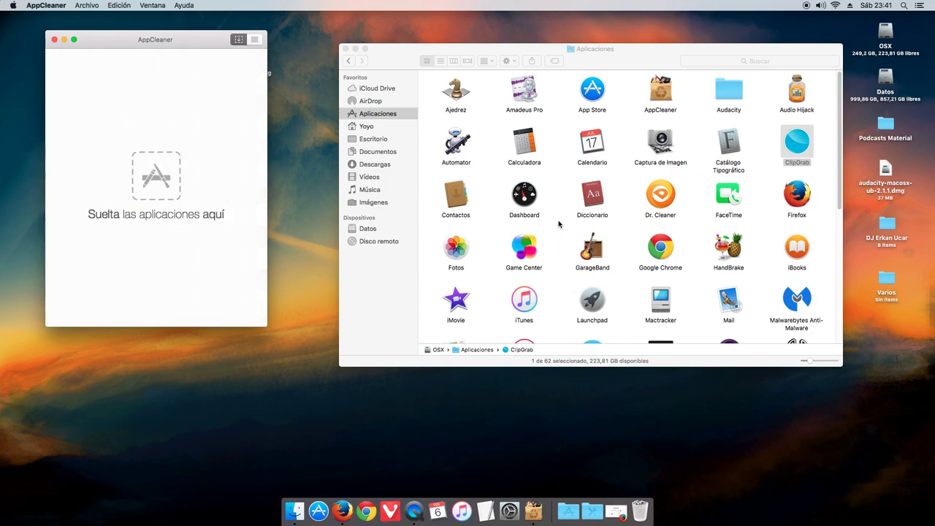
- Drop Mumble from Aplicaciones into AppCleaner to examine its related files, and cancel without deleting anything
scroll(559, 223, down, 5)
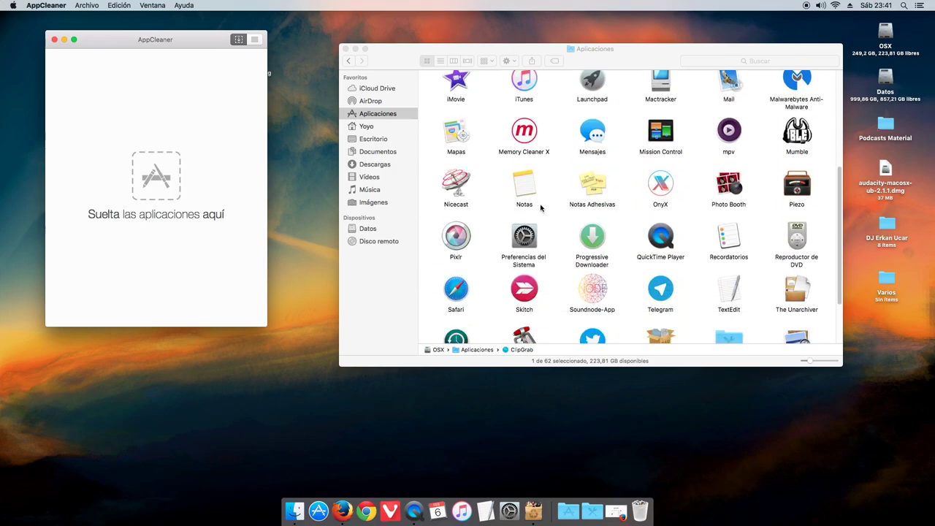
click(798, 135)
drag(798, 135, 167, 174)
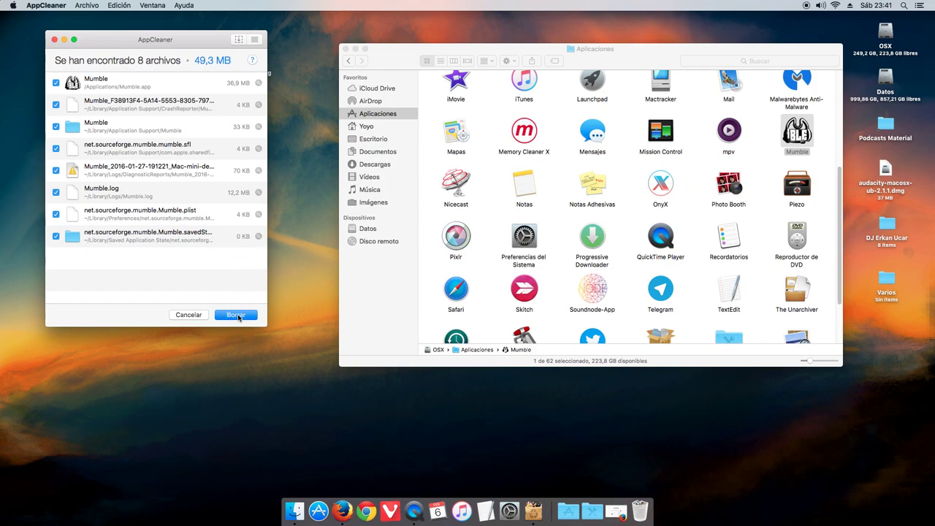
click(195, 316)
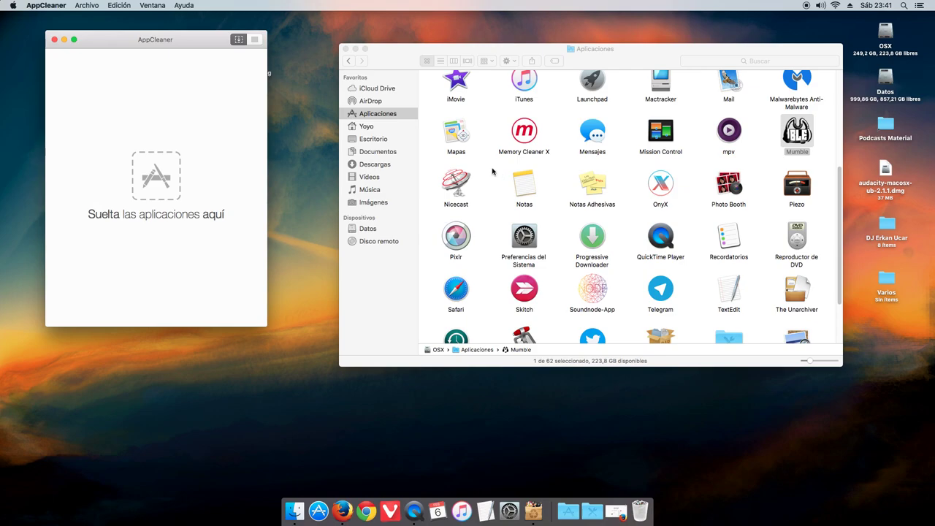
- Try to drop Safari from Aplicaciones into AppCleaner, and dismiss the protected-application alert
scroll(491, 171, down, 3)
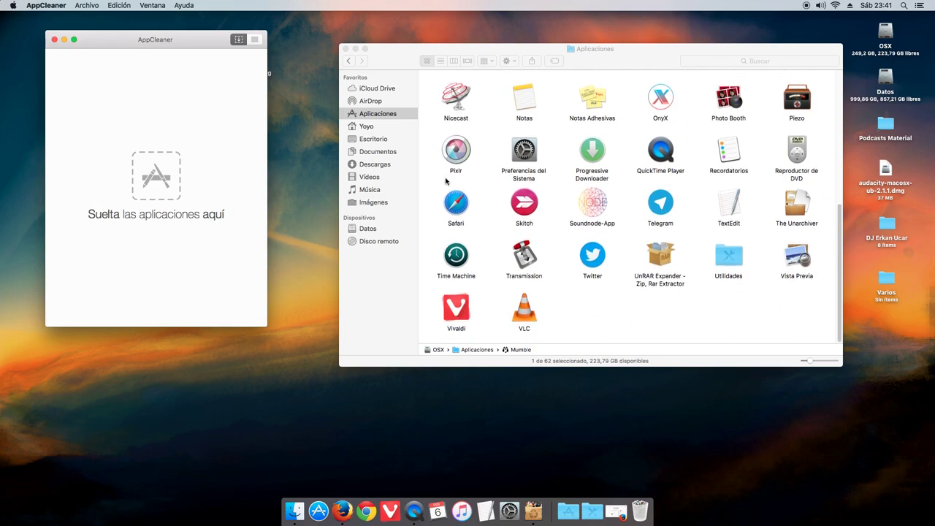
drag(456, 203, 143, 195)
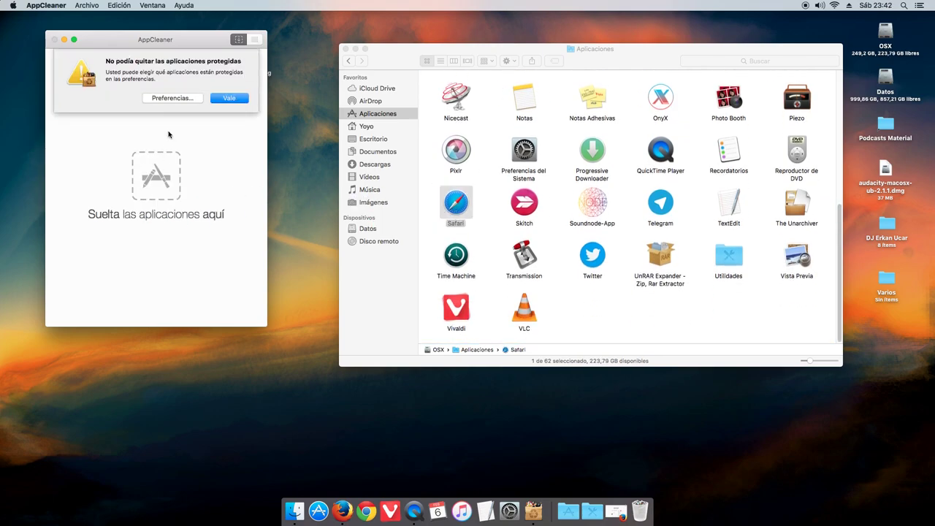
click(221, 100)
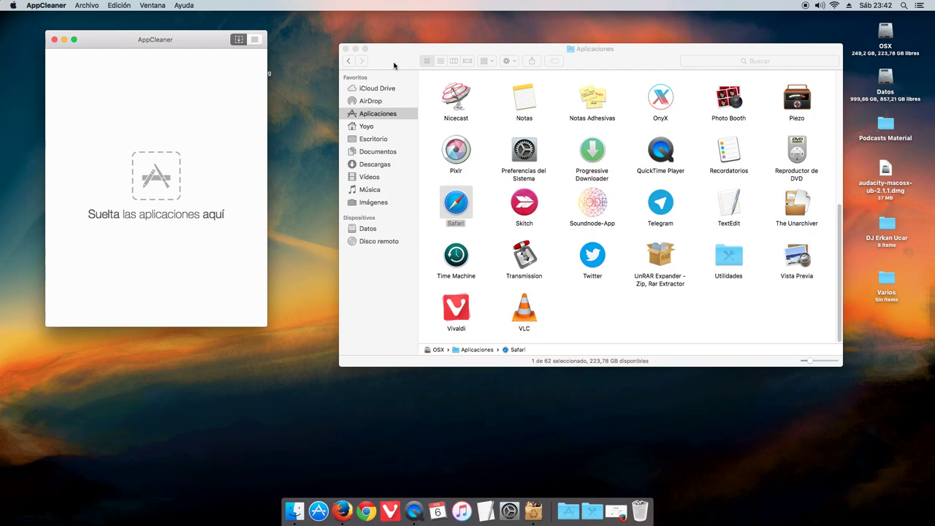
- Close the Aplicaciones window, reposition the AppCleaner window on the desktop, and close AppCleaner
click(346, 49)
drag(71, 42, 117, 47)
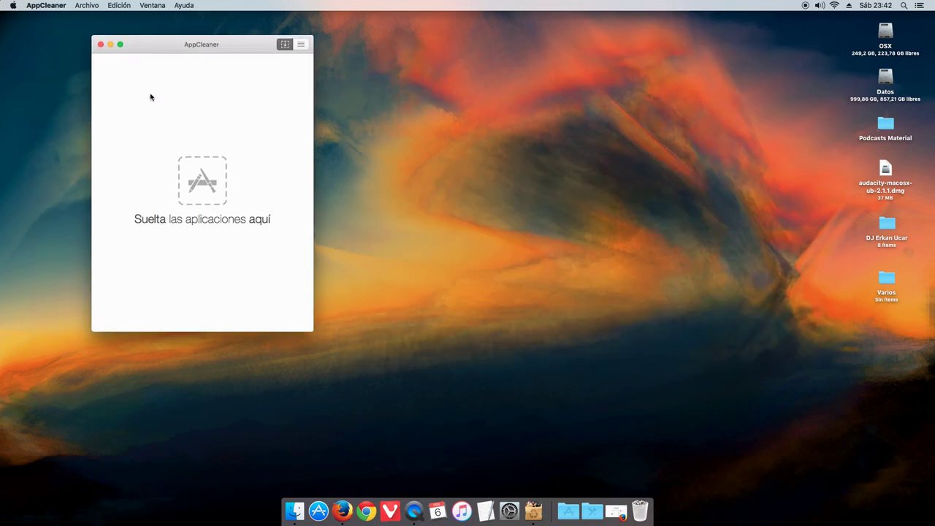
drag(153, 46, 97, 44)
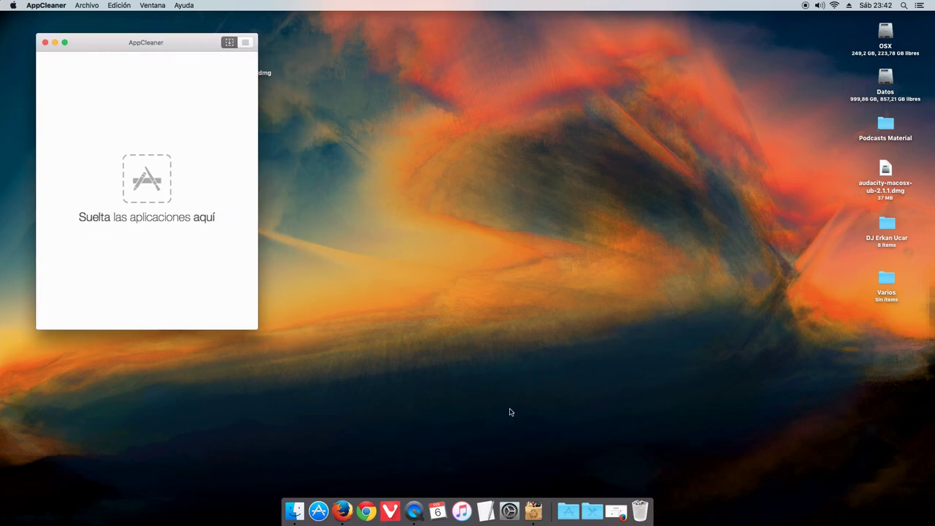
click(44, 42)
- Switch to Firefox to review the AppCleaner versions offered under Downloads on the freemacsoft page, and minimize the browser window
click(599, 509)
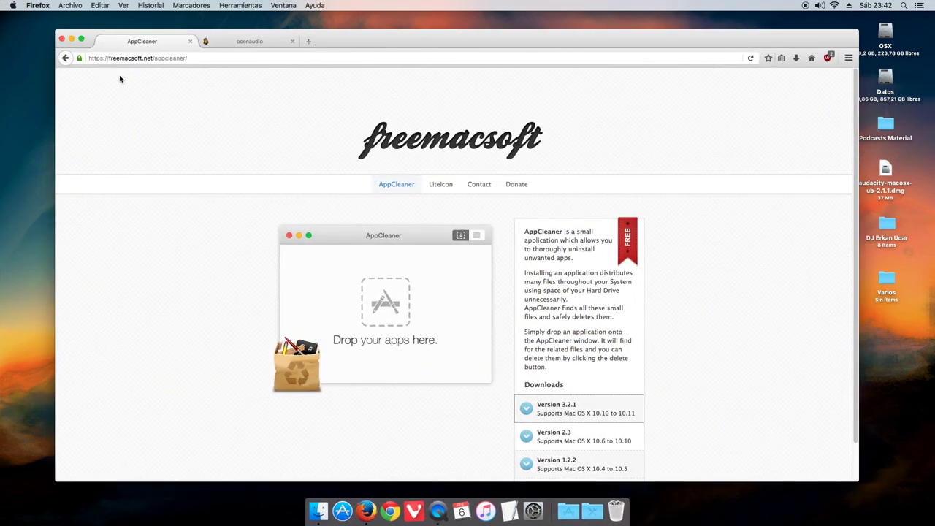
scroll(126, 81, down, 3)
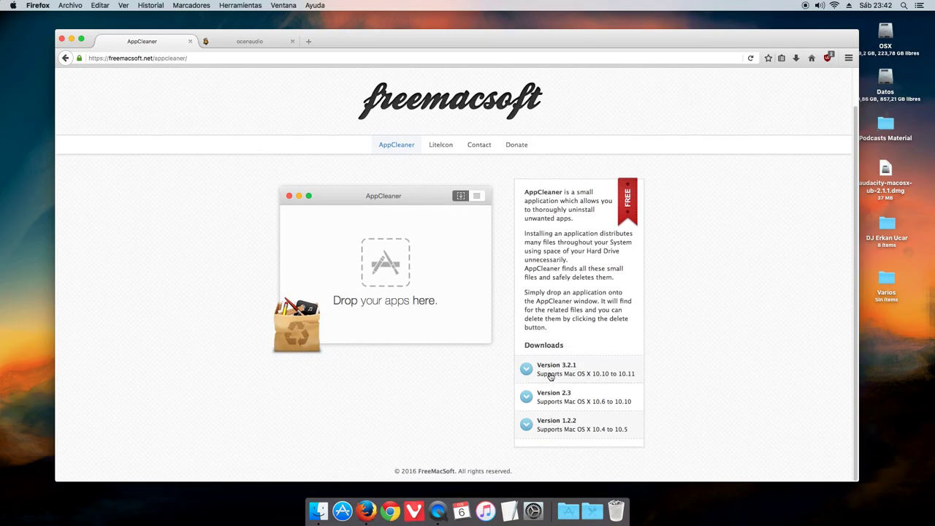
click(592, 370)
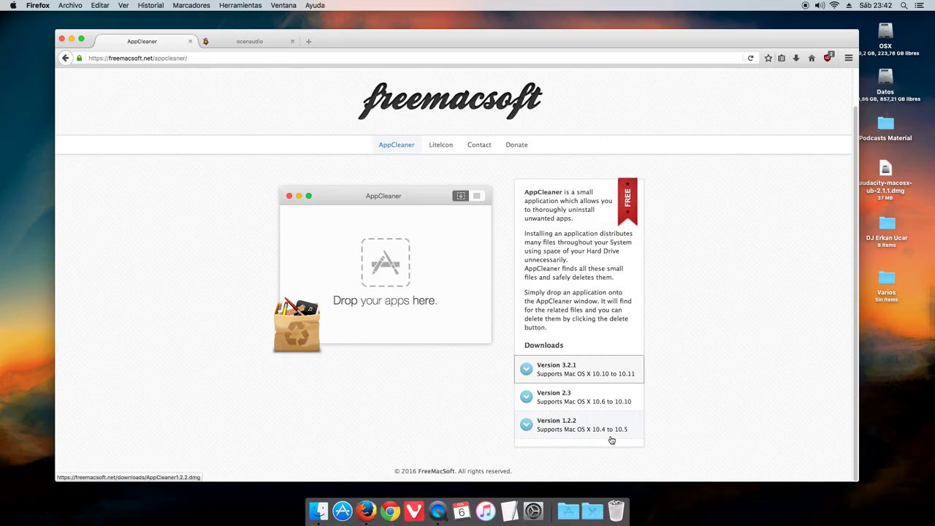
click(568, 364)
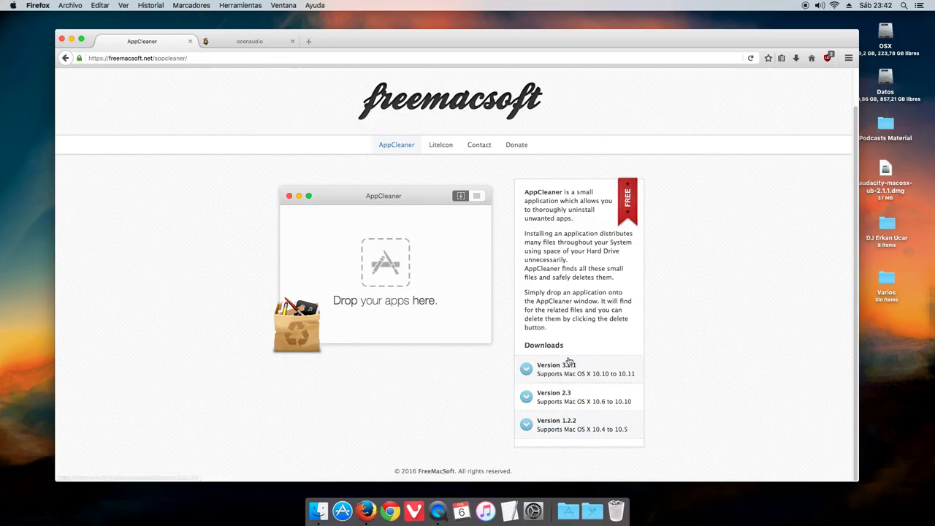
click(71, 39)
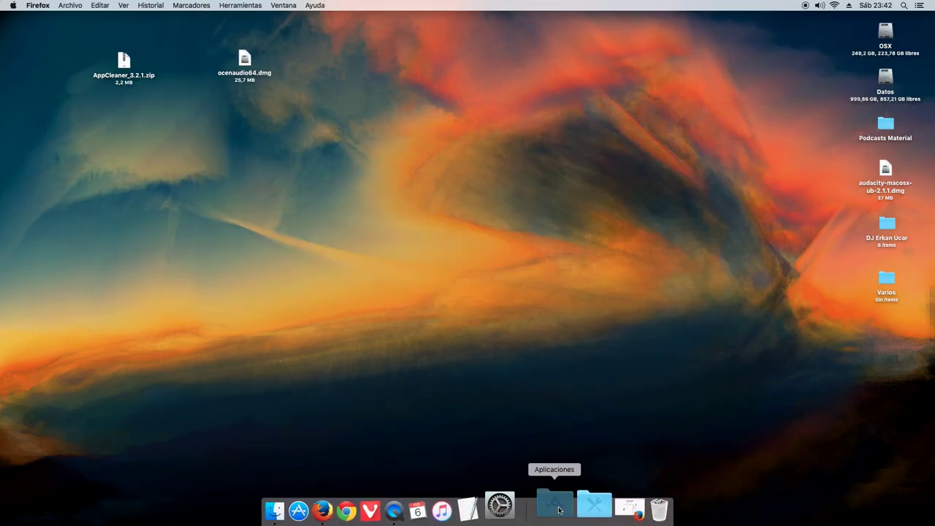
- Launch AppCleaner from the Aplicaciones folder and place a narrower Finder window showing Aplicaciones beside it
click(555, 504)
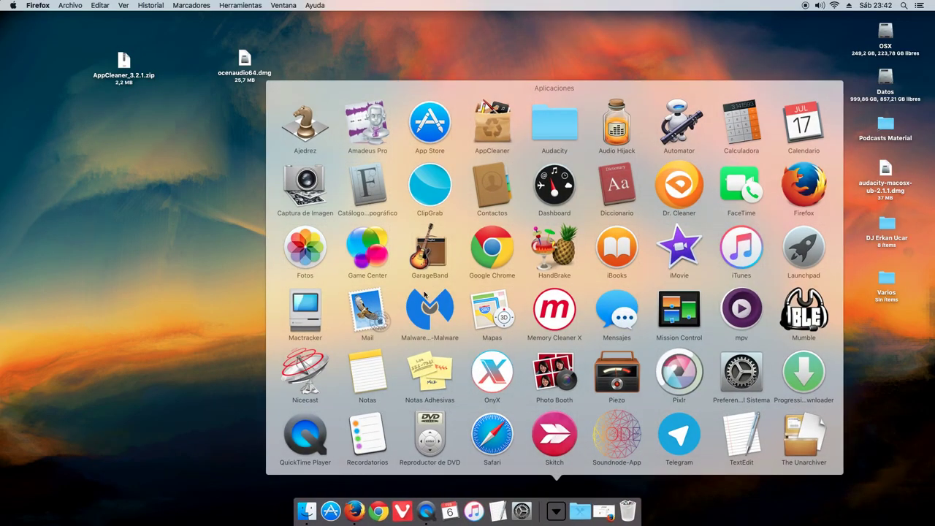
click(492, 130)
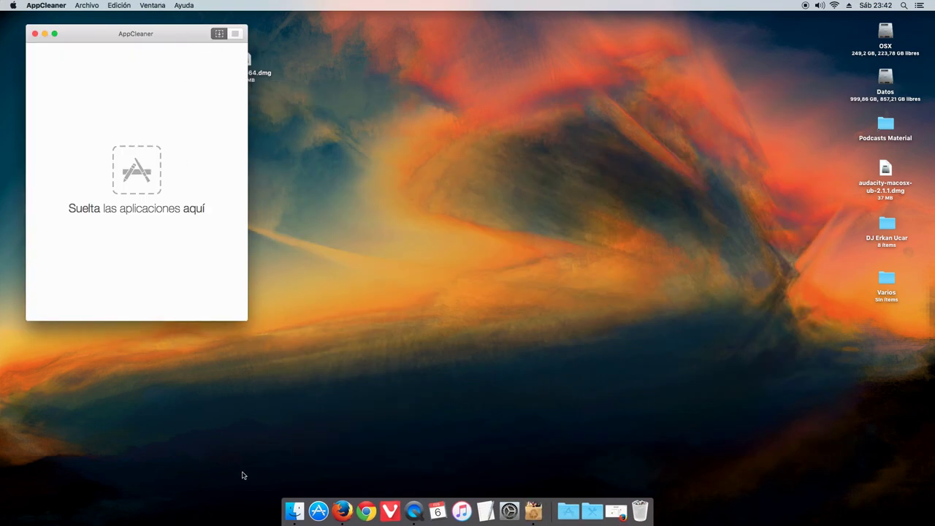
click(294, 510)
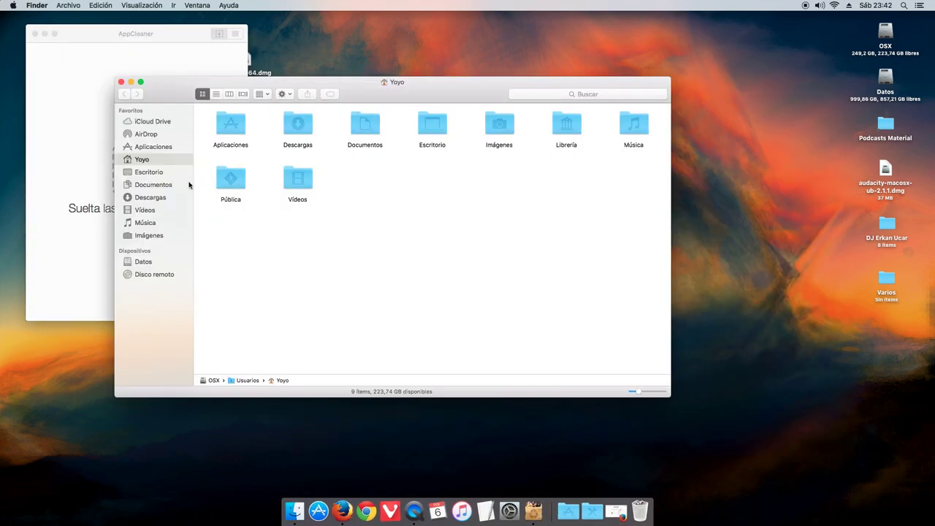
click(156, 149)
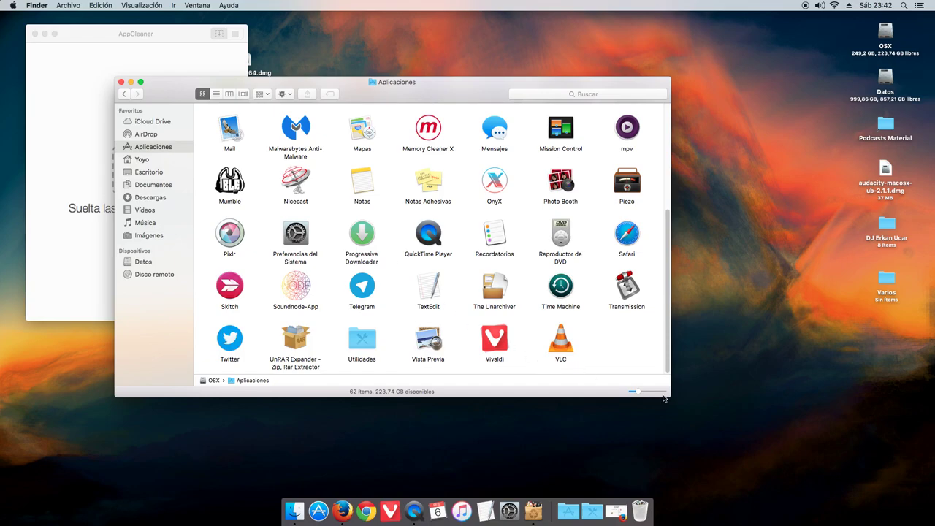
drag(664, 398, 588, 421)
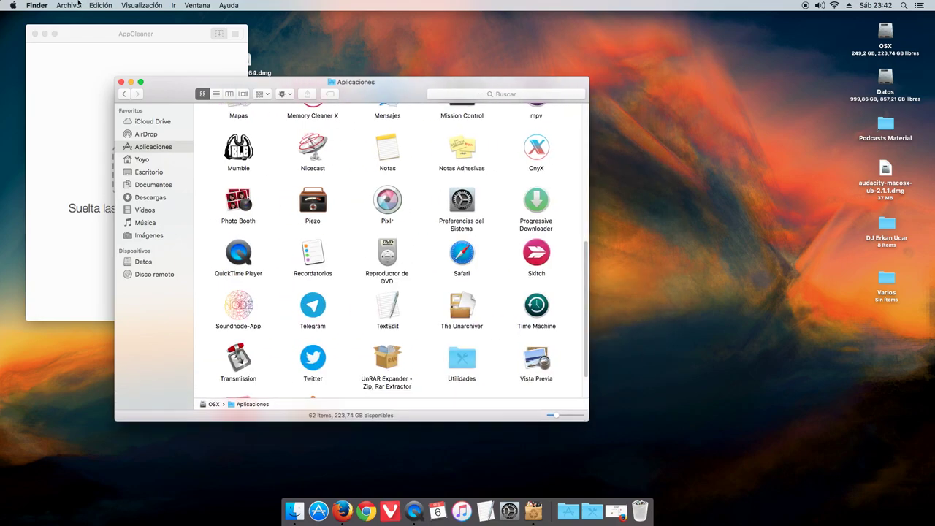
drag(169, 96, 477, 121)
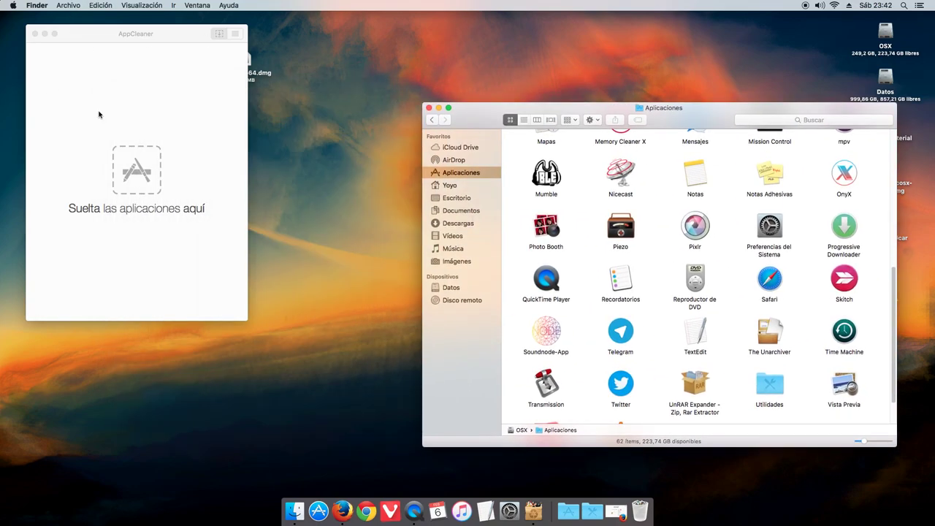
- Load Pixlr from Aplicaciones into AppCleaner, include the unselected com.autodesk.mas.pixlr folder in its related files, and cancel the removal
drag(690, 231, 143, 184)
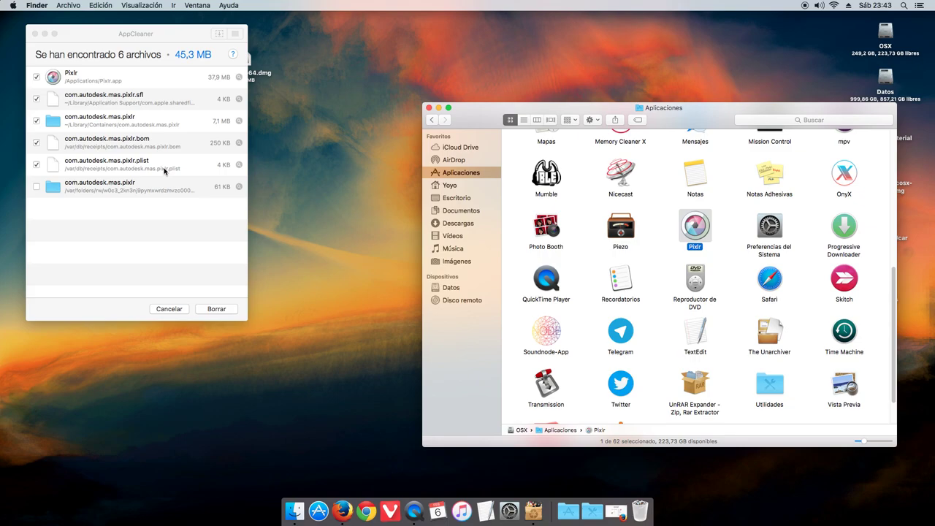
click(97, 191)
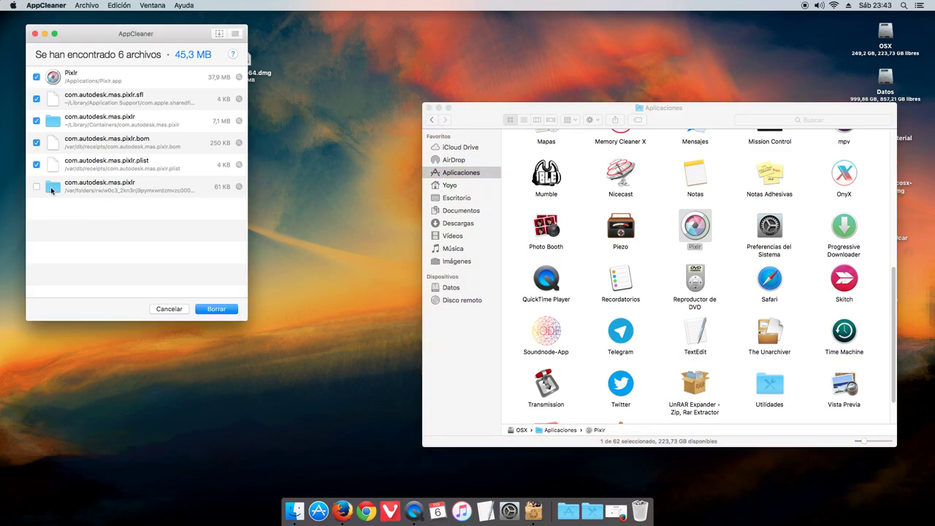
click(37, 187)
click(157, 309)
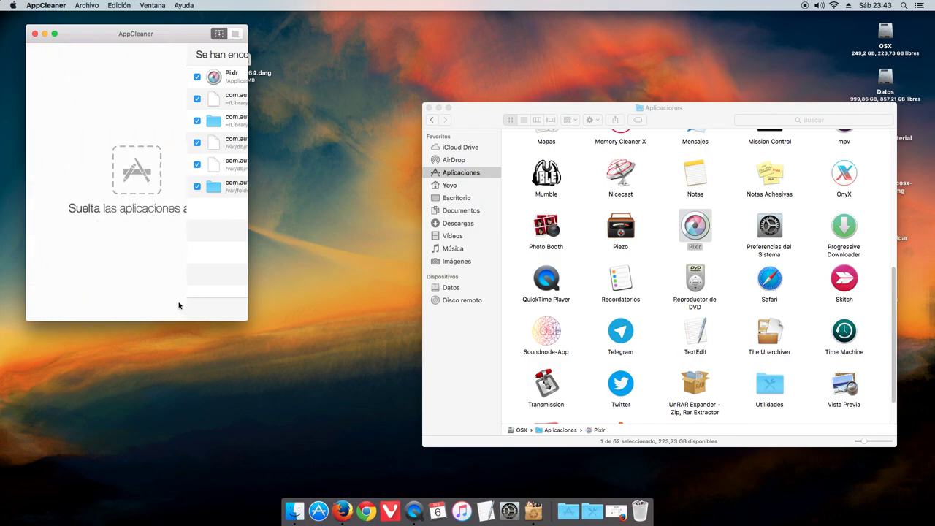
- Close AppCleaner and the Aplicaciones window to clear the desktop
click(34, 34)
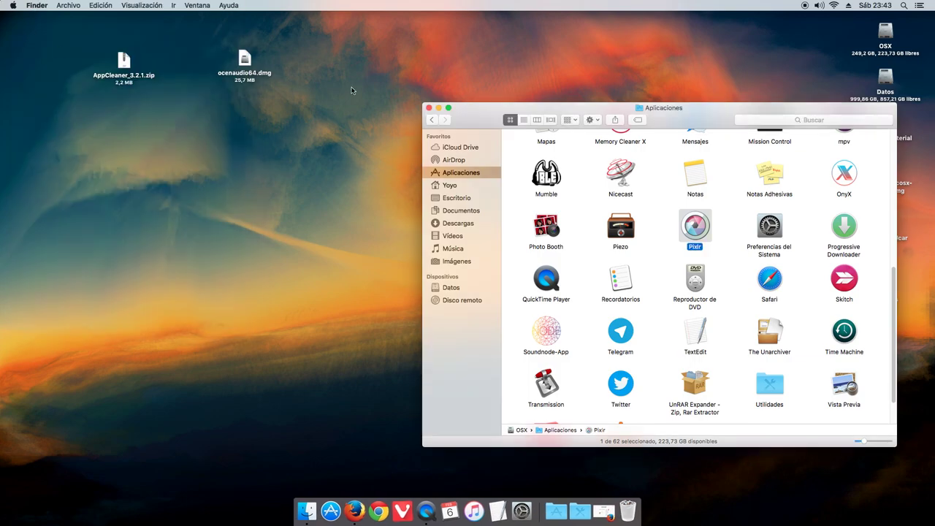
drag(476, 109, 205, 52)
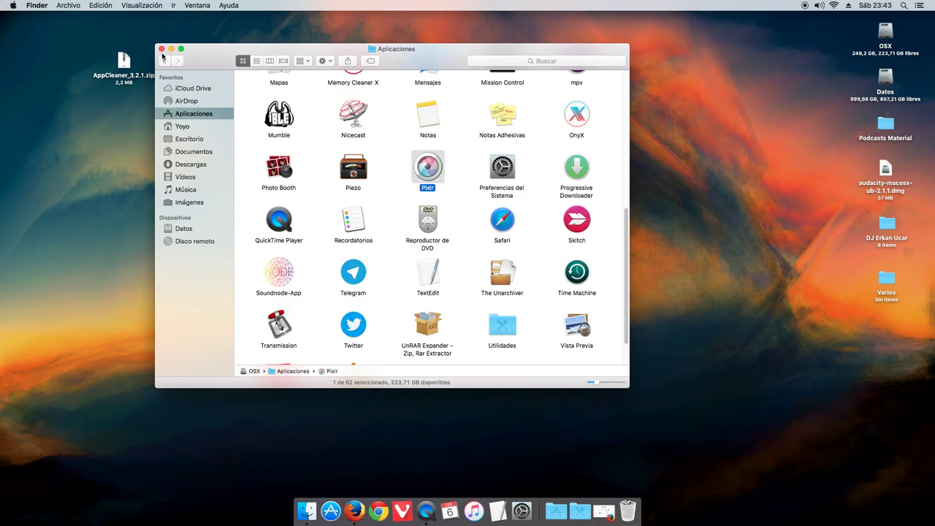
click(161, 49)
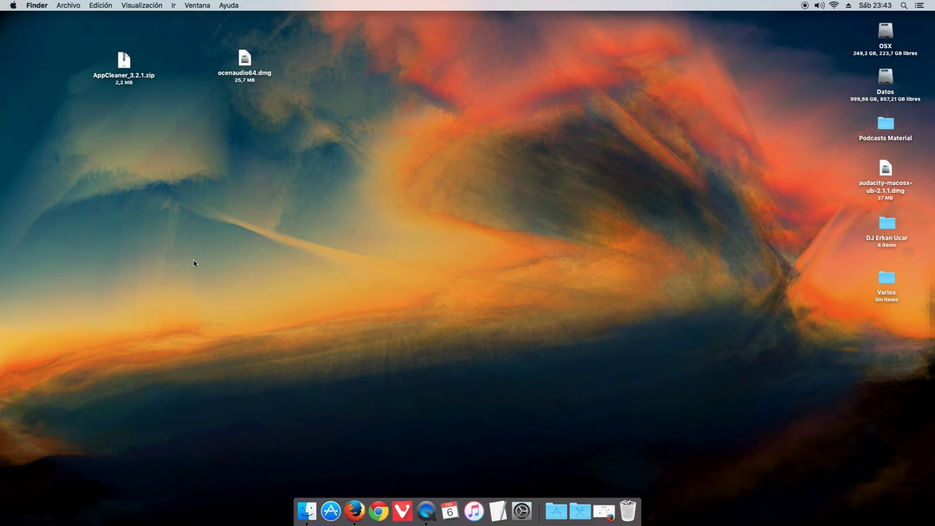
- Review the Preferencias del Sistema panes and the applications in the Utilidades folder, and close both
click(521, 511)
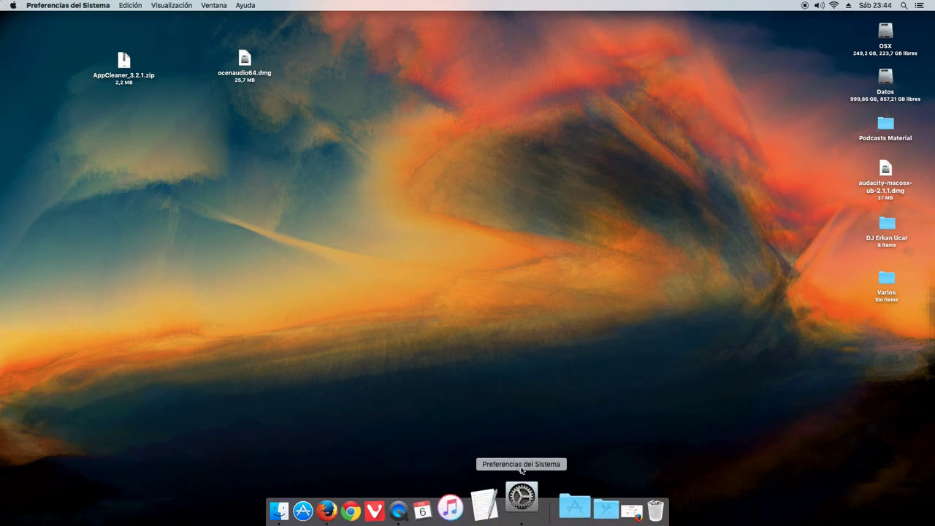
click(584, 511)
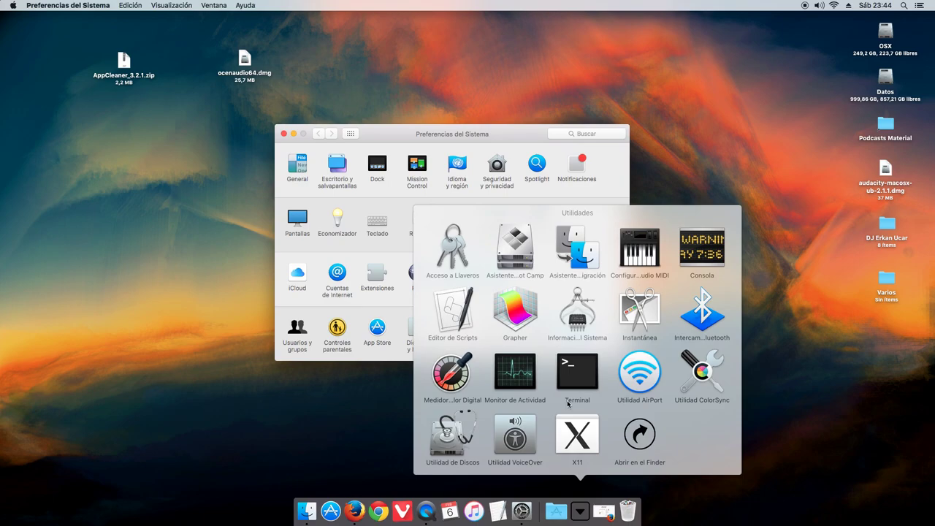
click(210, 270)
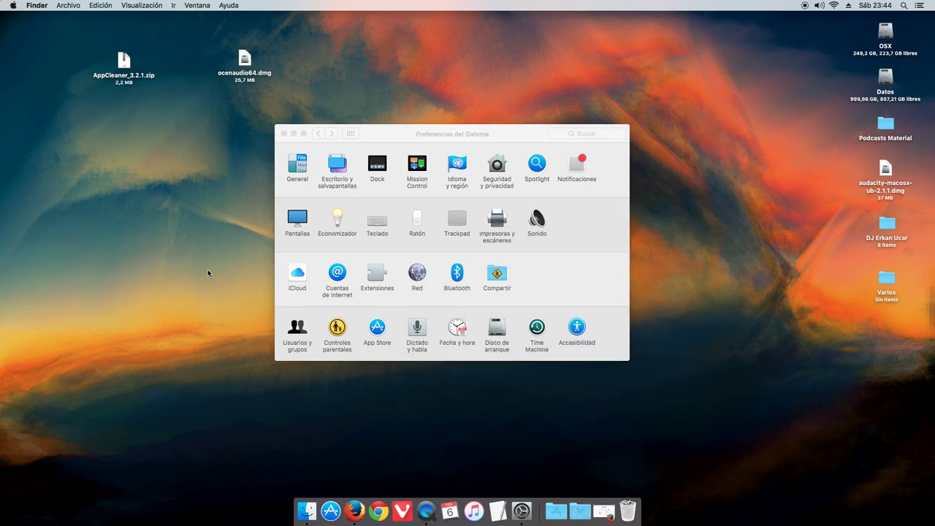
click(284, 133)
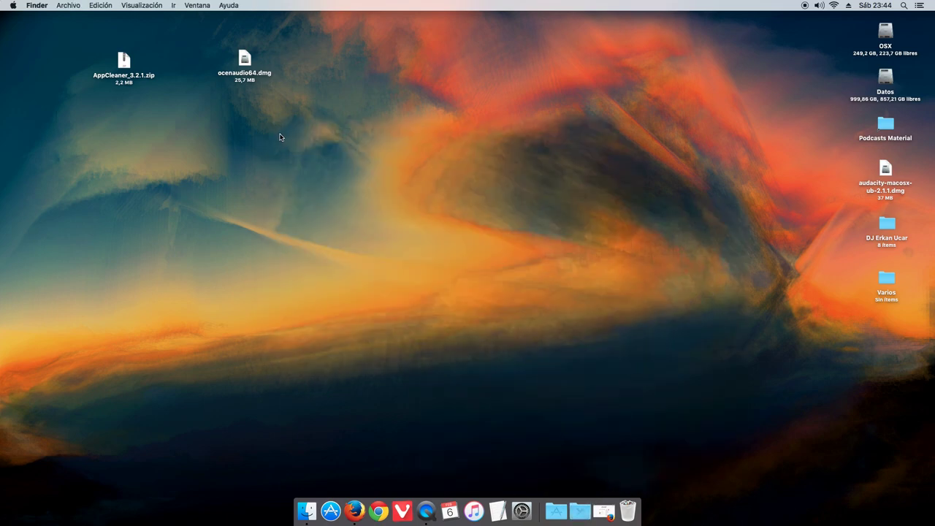